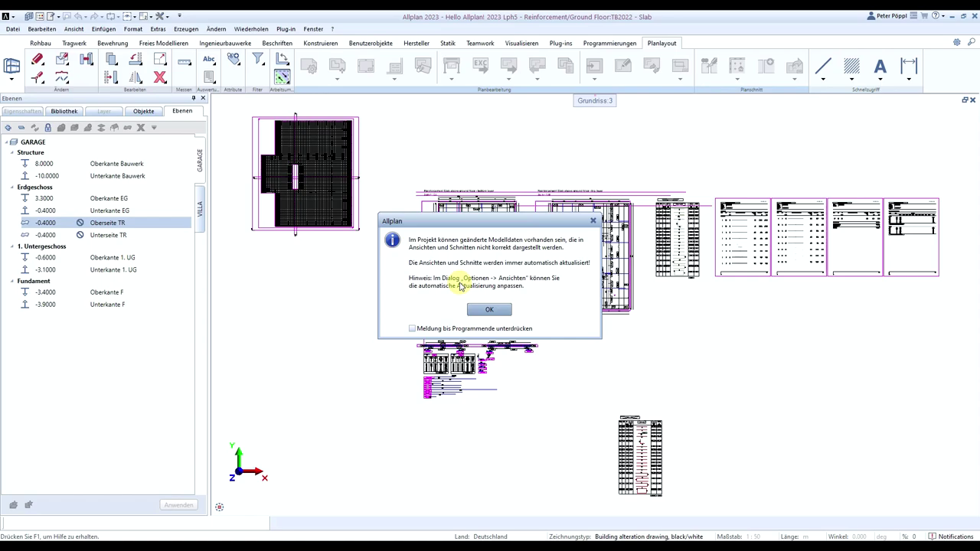
Acknowledge the view update notice, return from the plan layout to the slab model and move a bar reinforcement placement slightly in the ground plan.
click(493, 309)
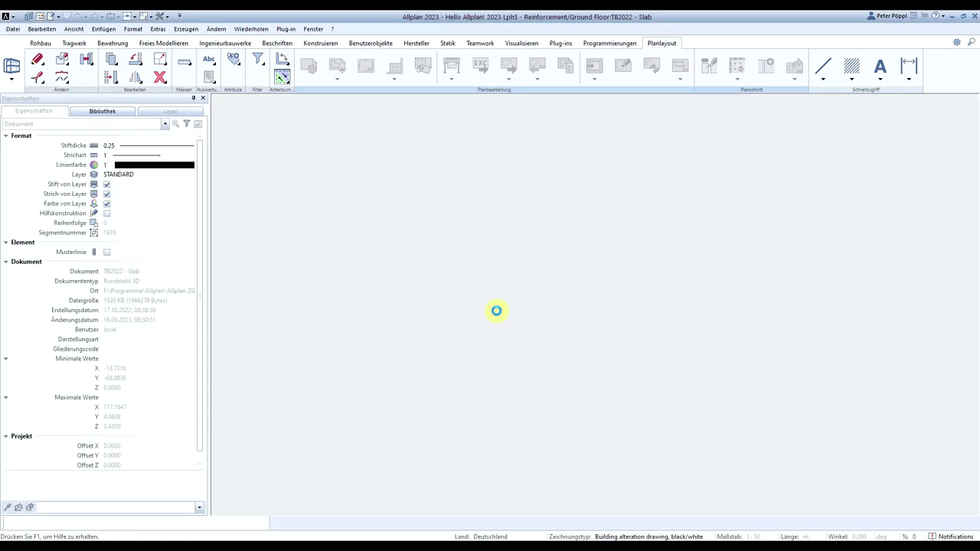
click(608, 43)
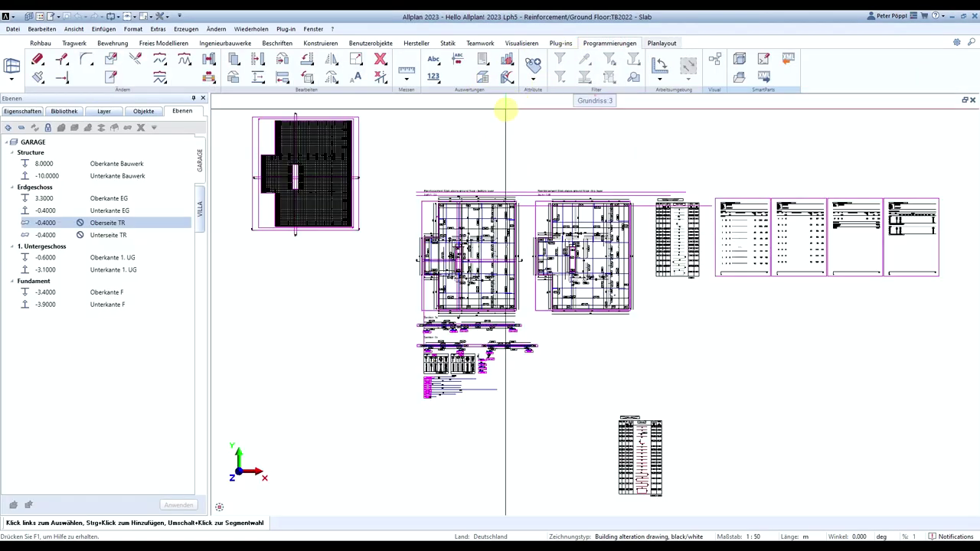
scroll(280, 203, up, 5)
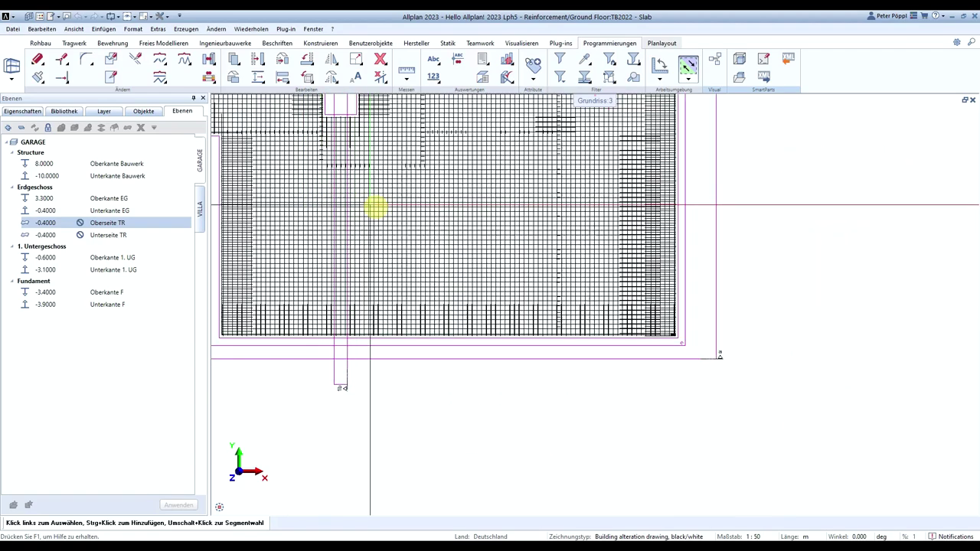
click(401, 223)
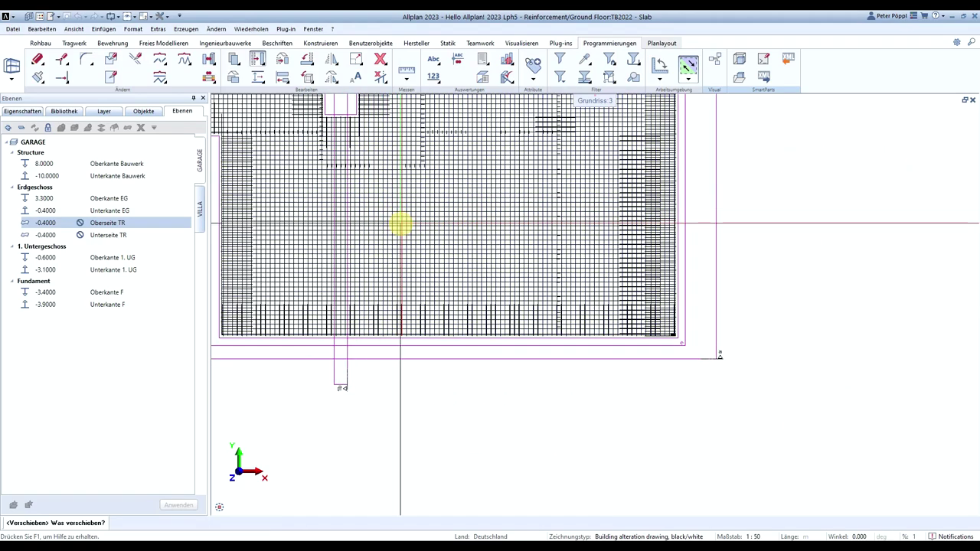
click(417, 222)
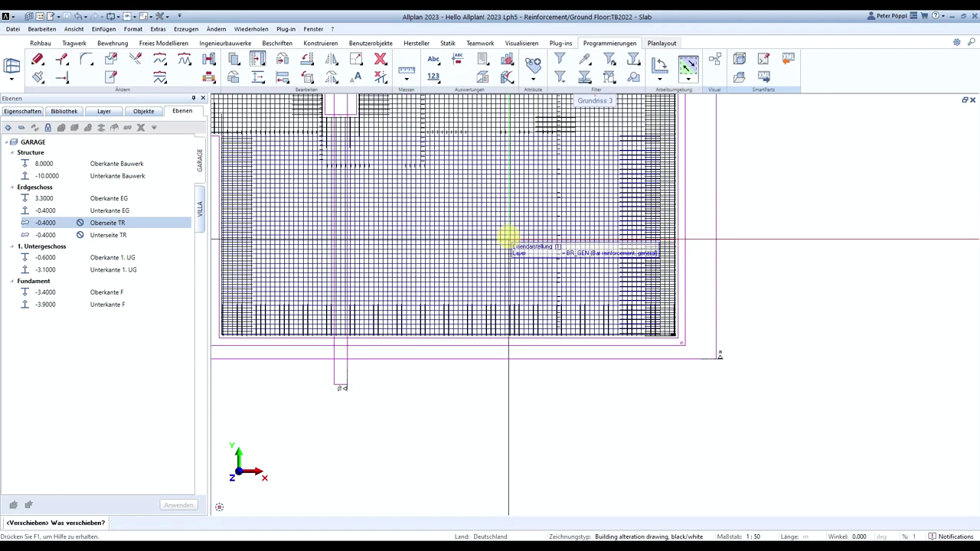
click(518, 235)
click(516, 234)
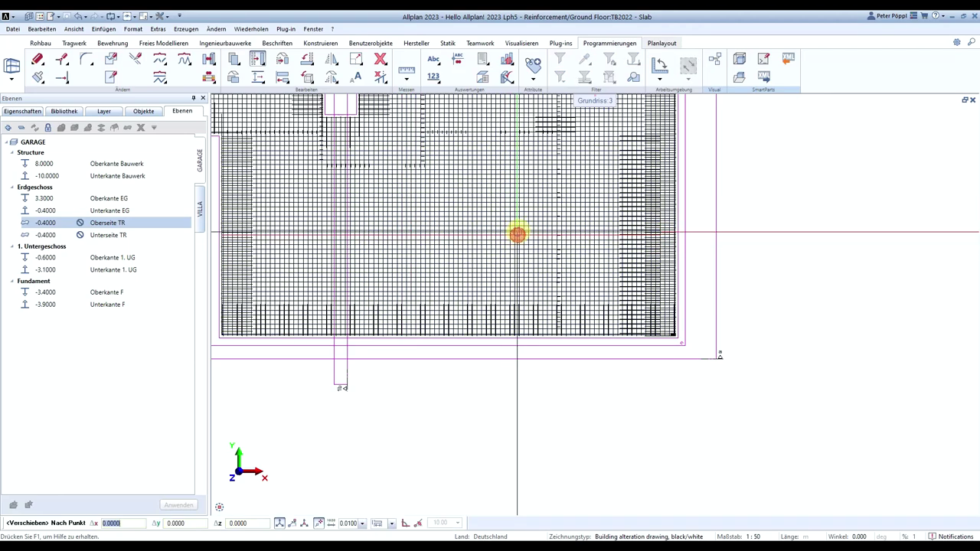
click(547, 229)
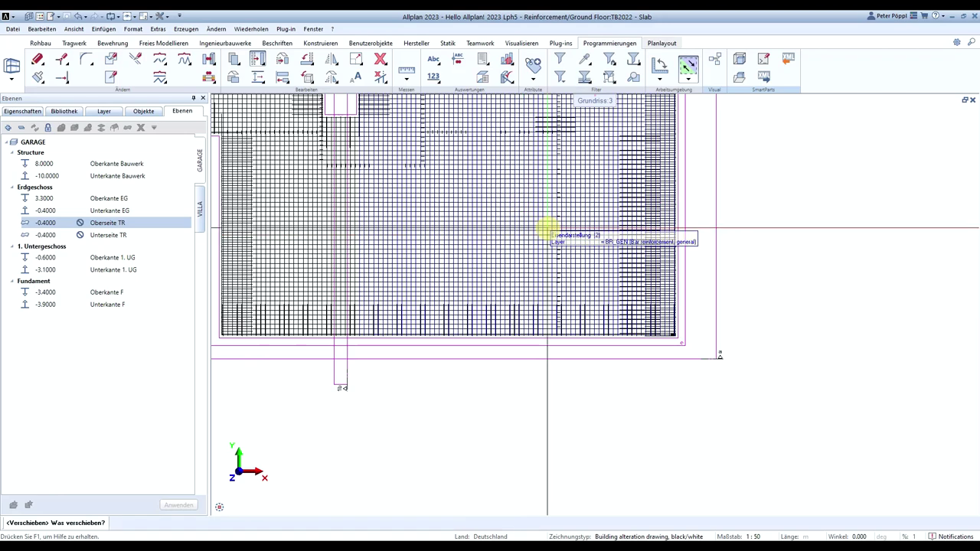
Open the plan layout, acknowledge the automatic update notice for views and sections, and return to the slab model.
click(658, 45)
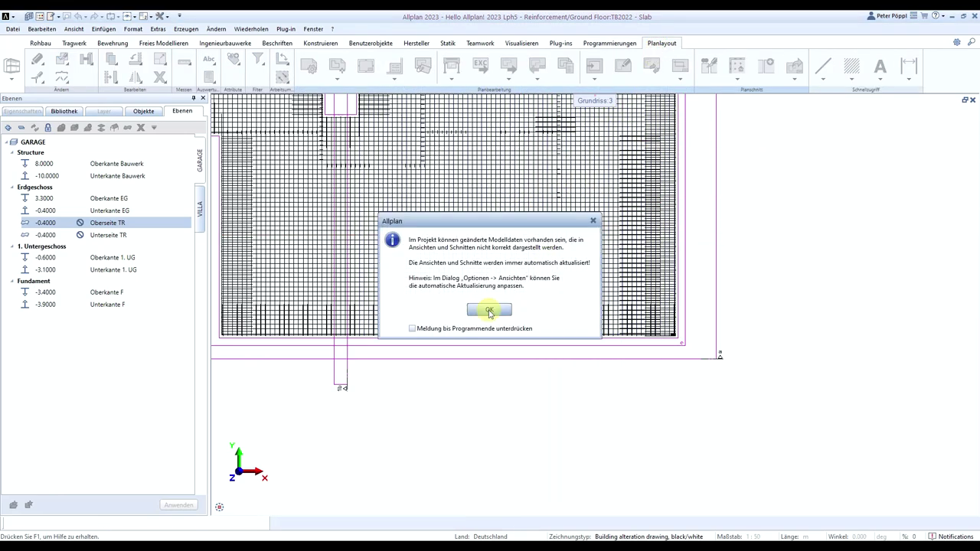
click(490, 309)
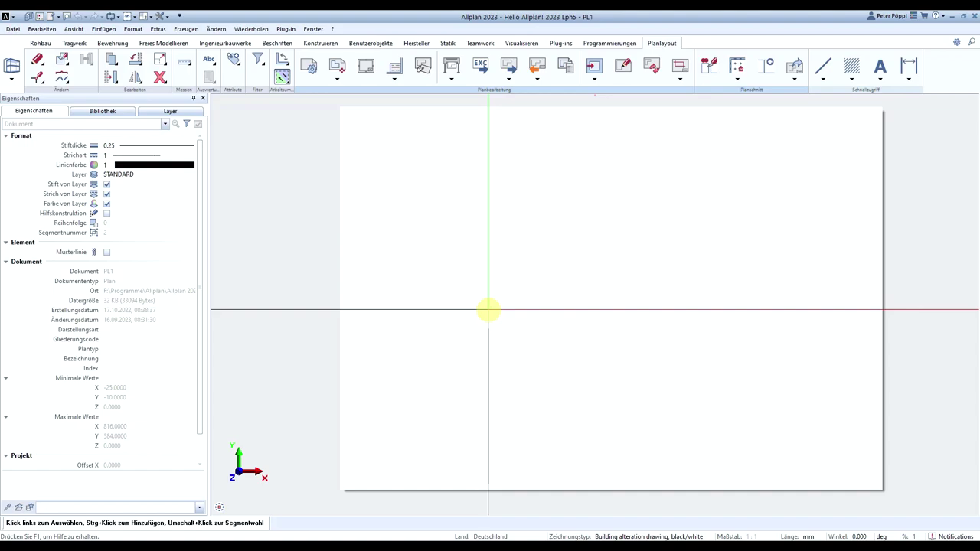
click(626, 43)
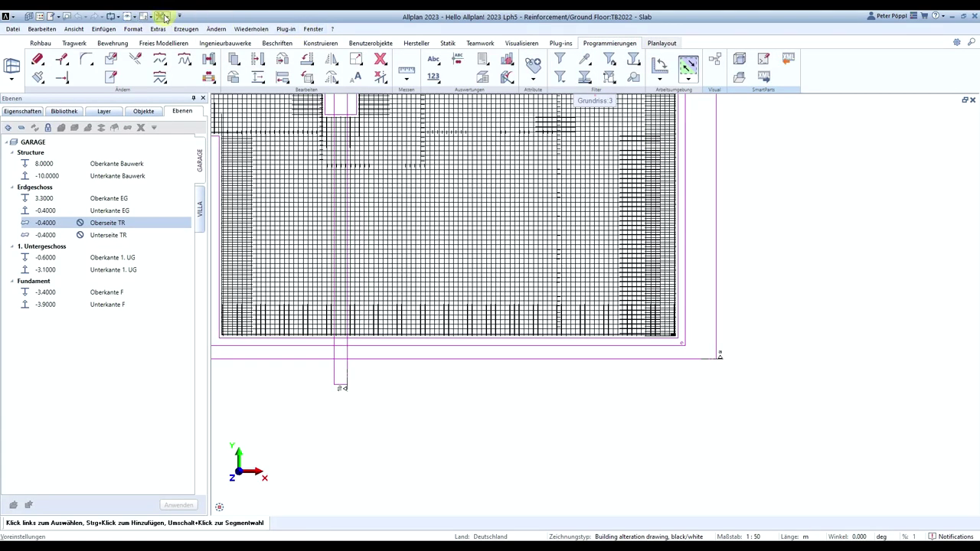
Open the Ansichten options and turn off automatic updating of views and sections for the plan layout.
click(166, 17)
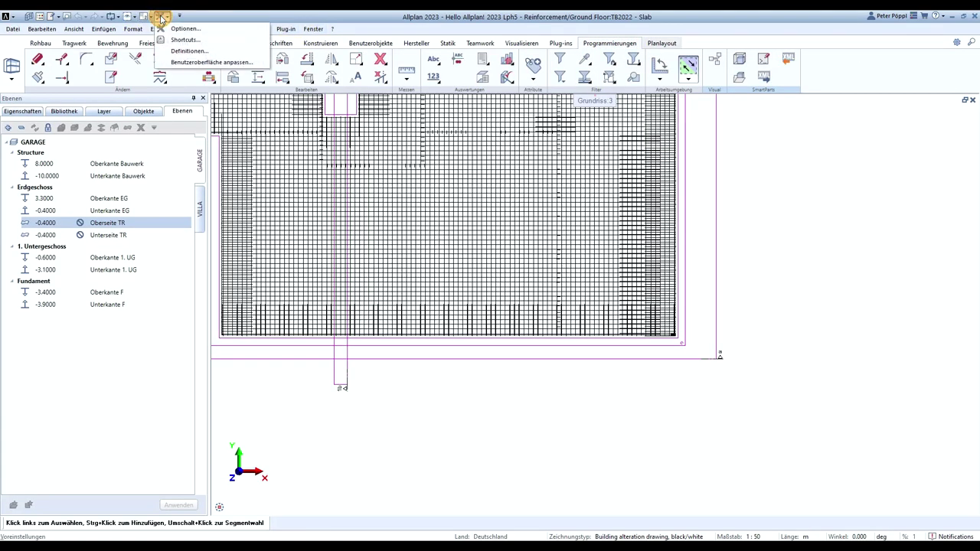
click(178, 28)
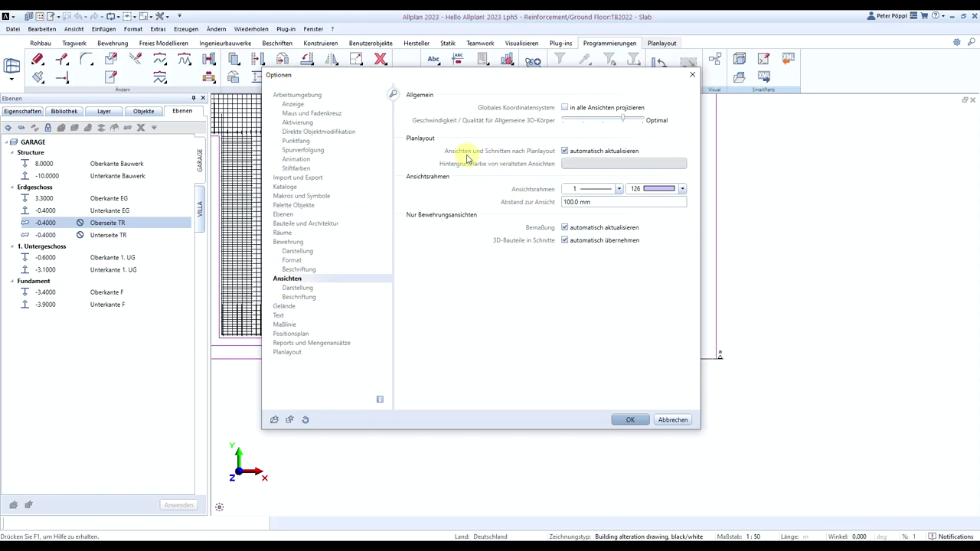
click(565, 151)
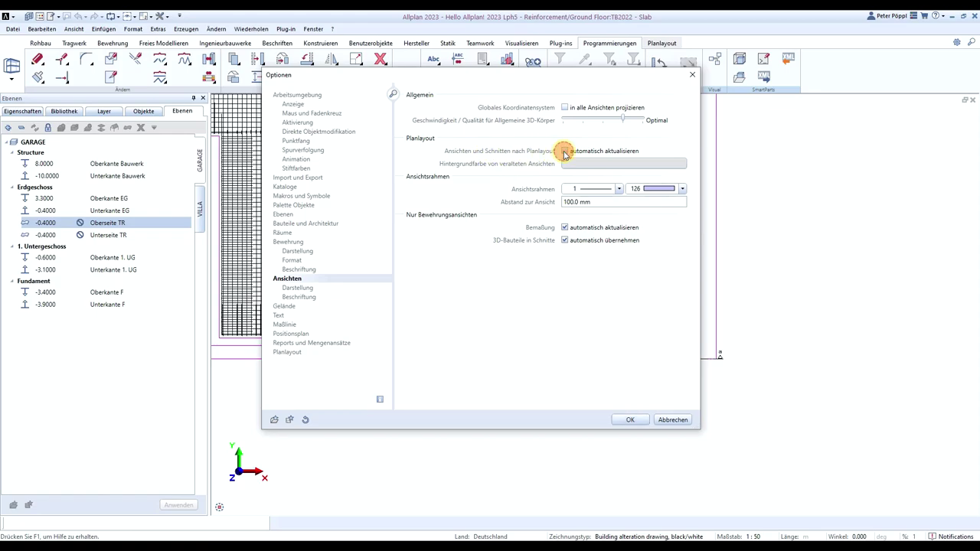
Export the Ansichten options as a favourites file named "Ansichten nicht auto".
click(376, 278)
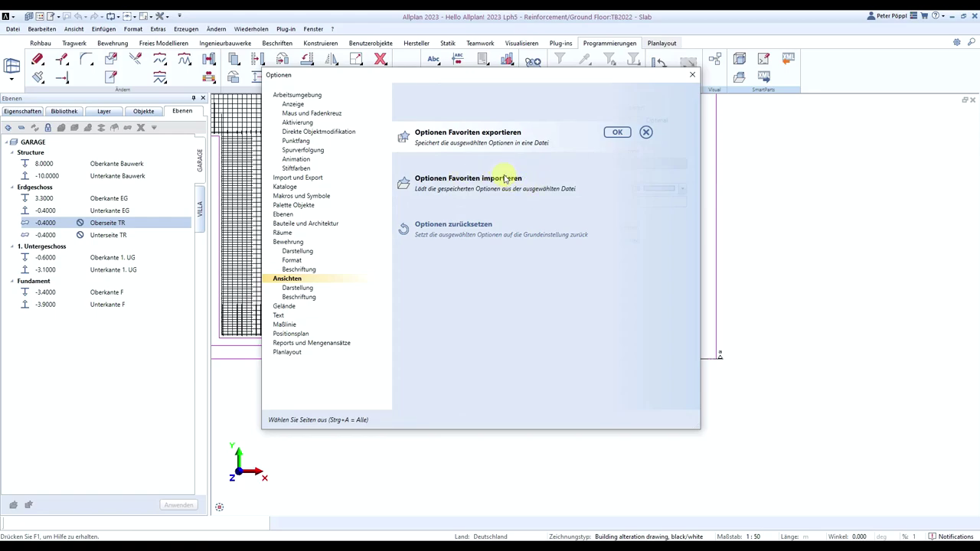
click(624, 133)
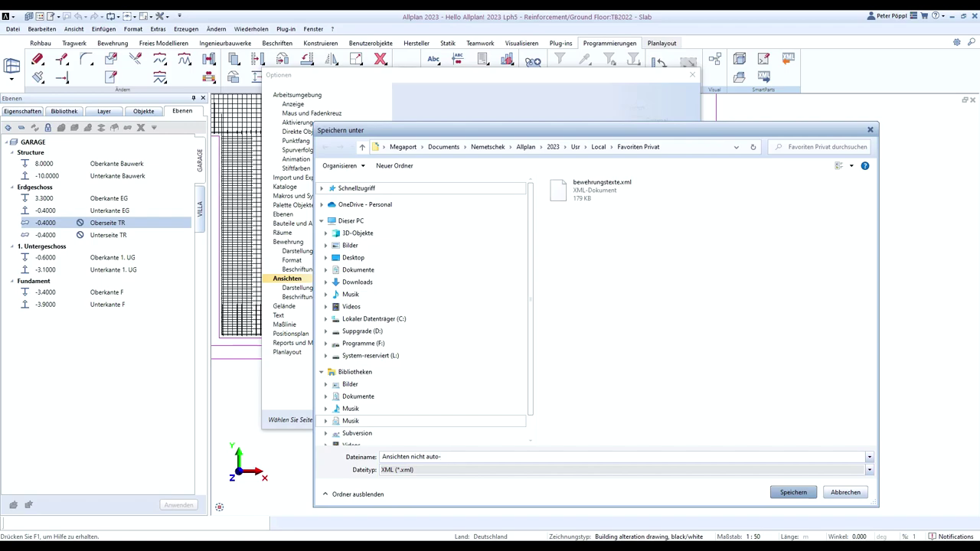
key(Return)
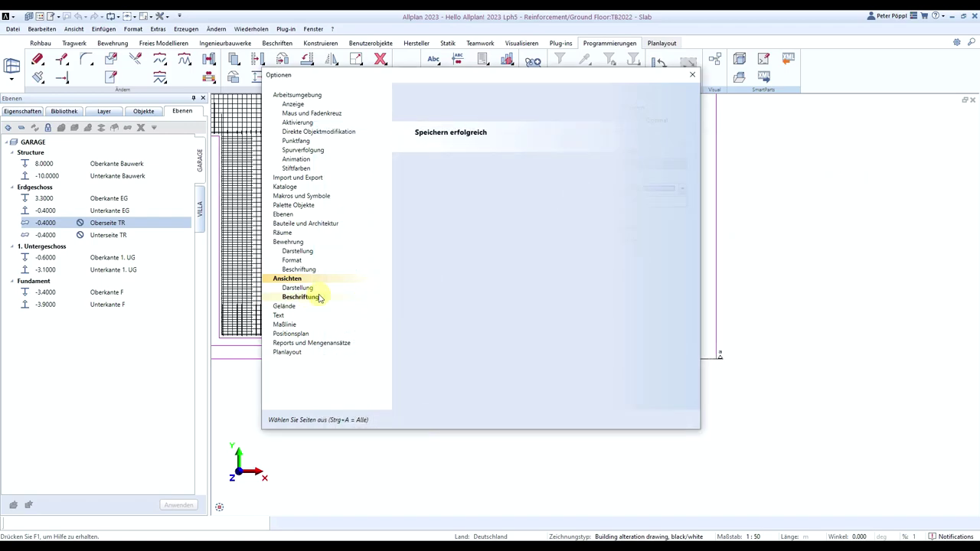
click(532, 178)
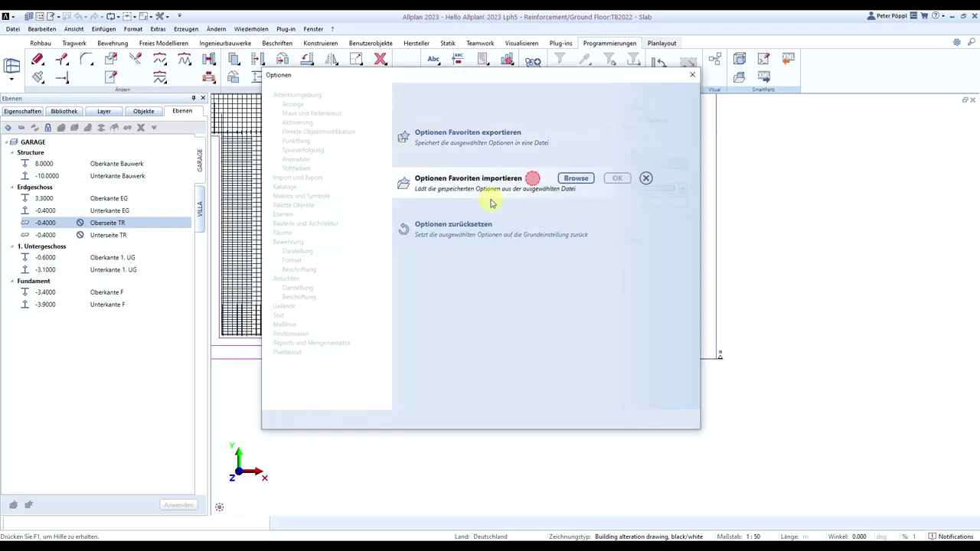
click(576, 179)
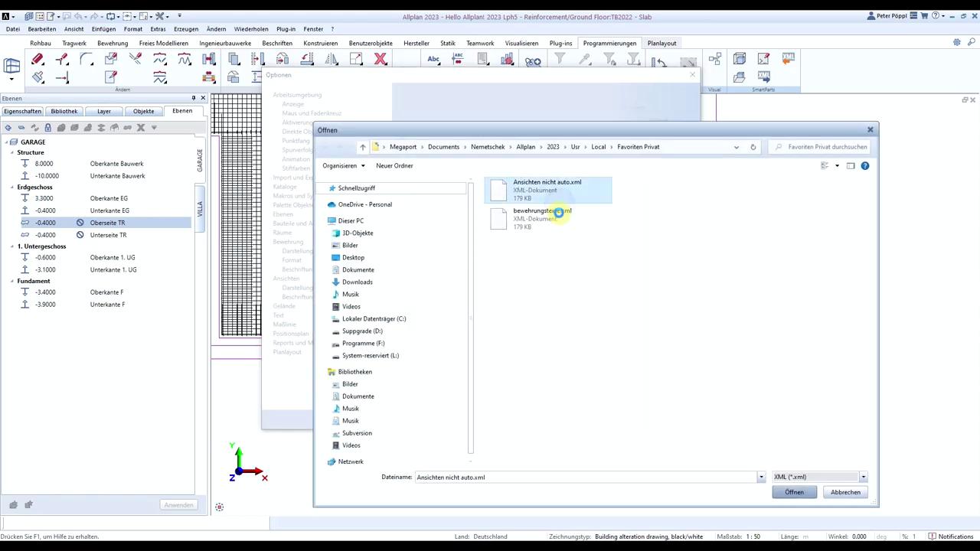
right_click(559, 214)
click(536, 286)
double_click(571, 218)
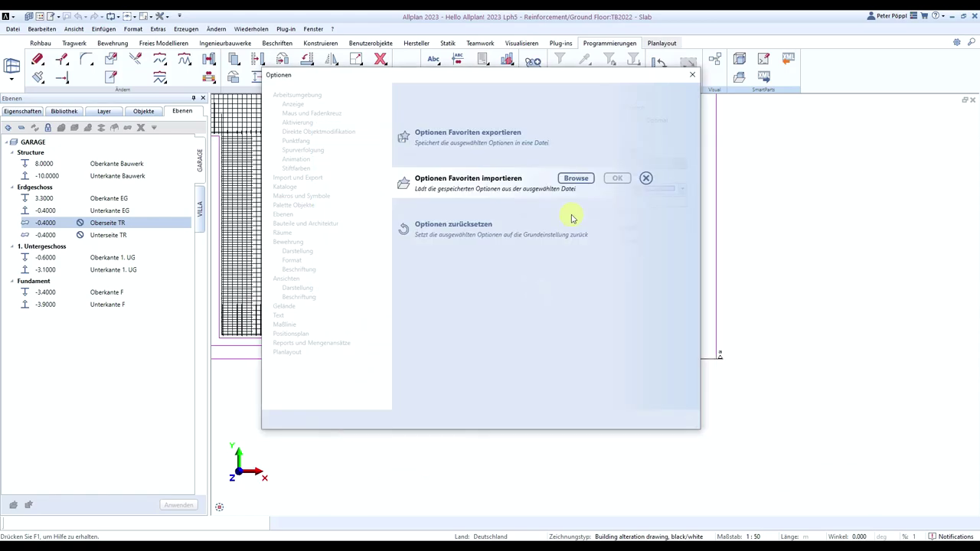
click(692, 75)
Switch to the plan layout and suppress the view update notice until the program ends.
click(661, 43)
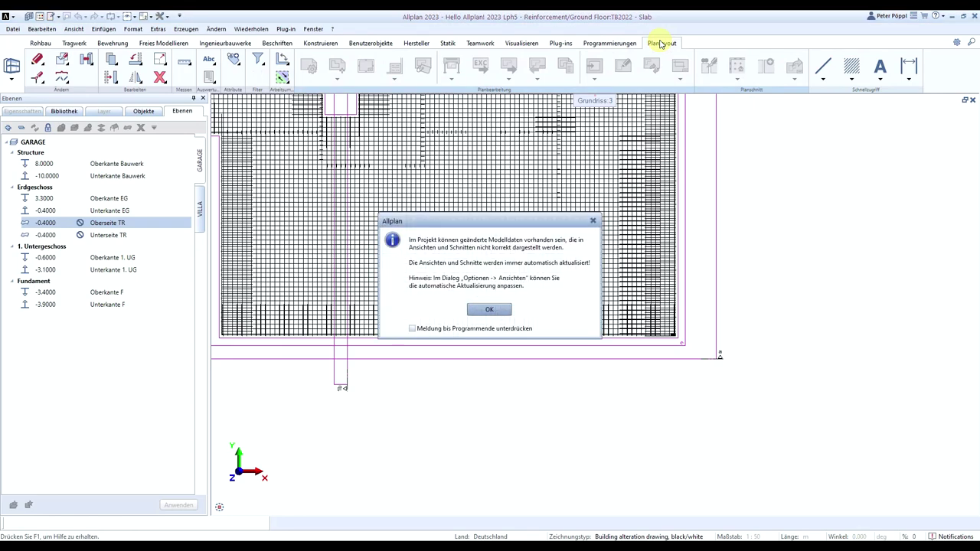
click(413, 328)
click(483, 309)
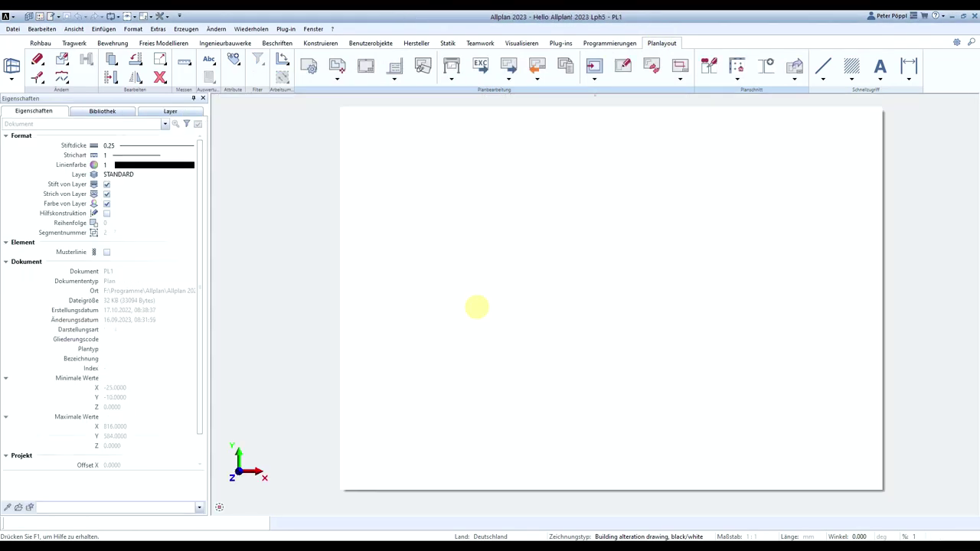
Disable the automatic update of views and sections after plan layout in the Ansichten options.
click(162, 16)
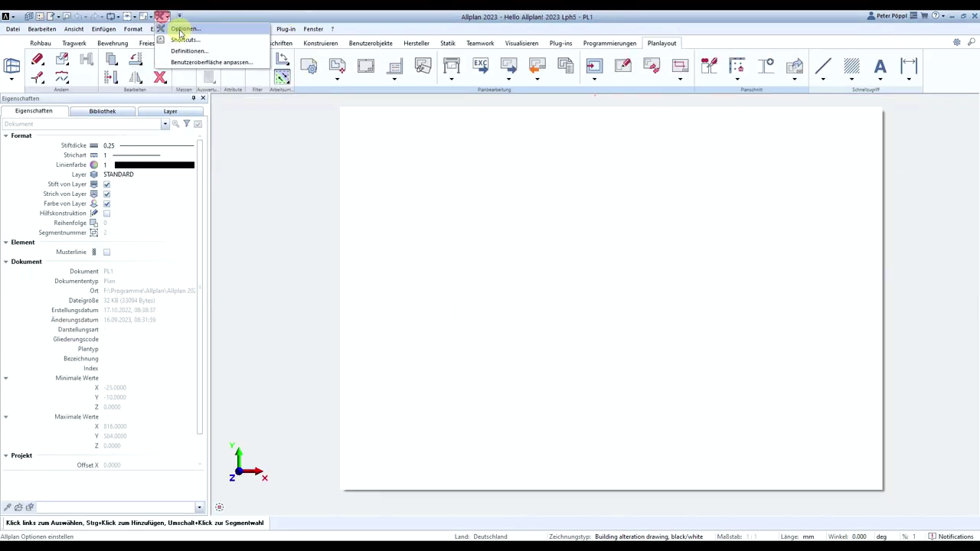
click(188, 29)
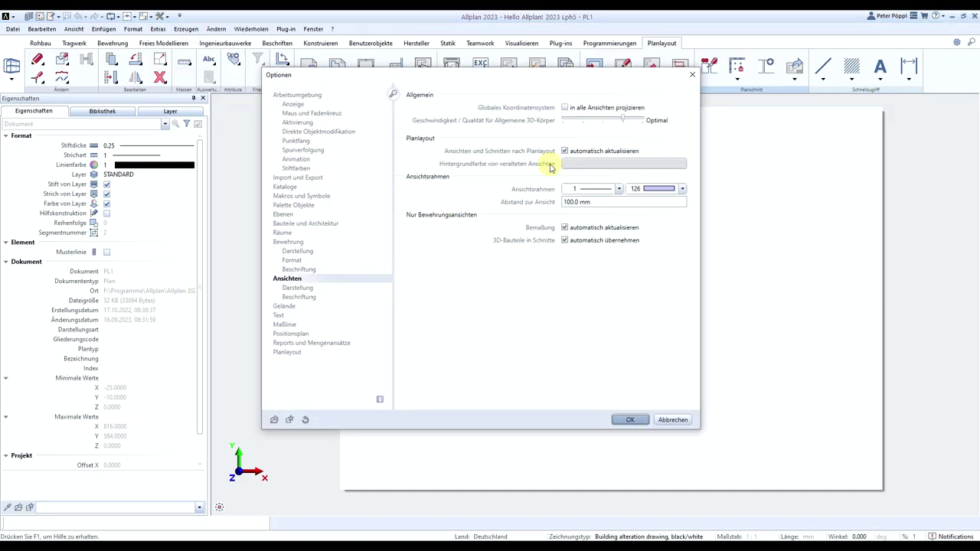
click(565, 152)
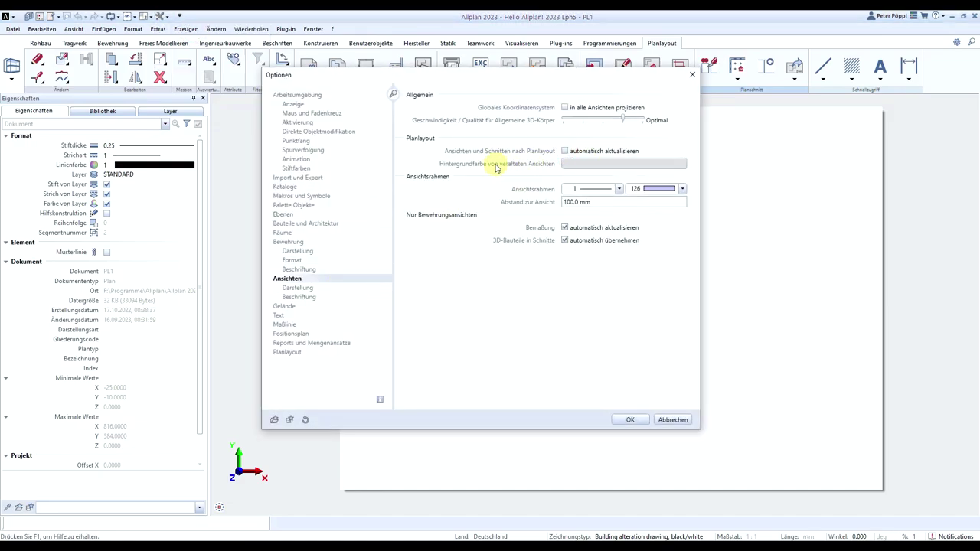
Set the background colour of outdated views to light red (RGB 255, 176, 176) and apply the options.
click(617, 163)
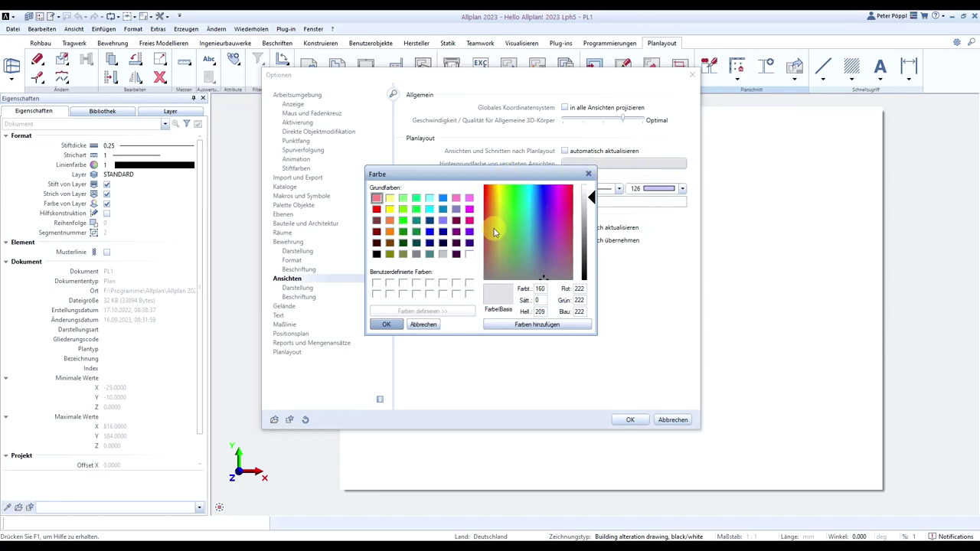
click(376, 209)
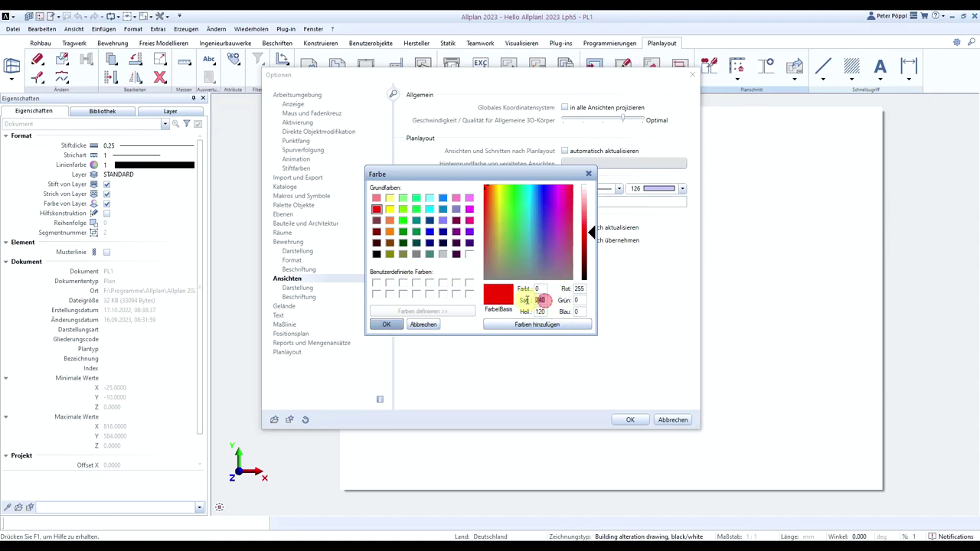
drag(589, 214, 590, 193)
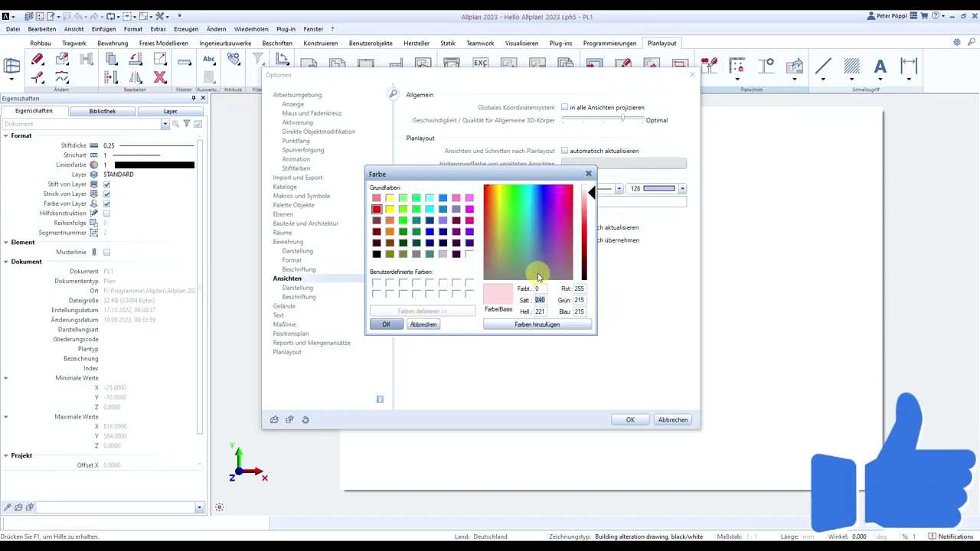
click(588, 201)
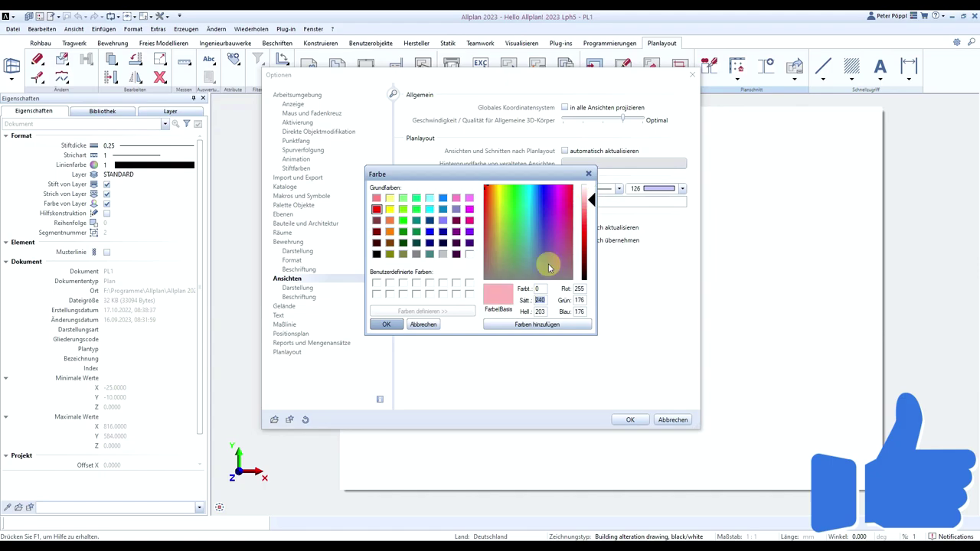
click(386, 323)
click(627, 419)
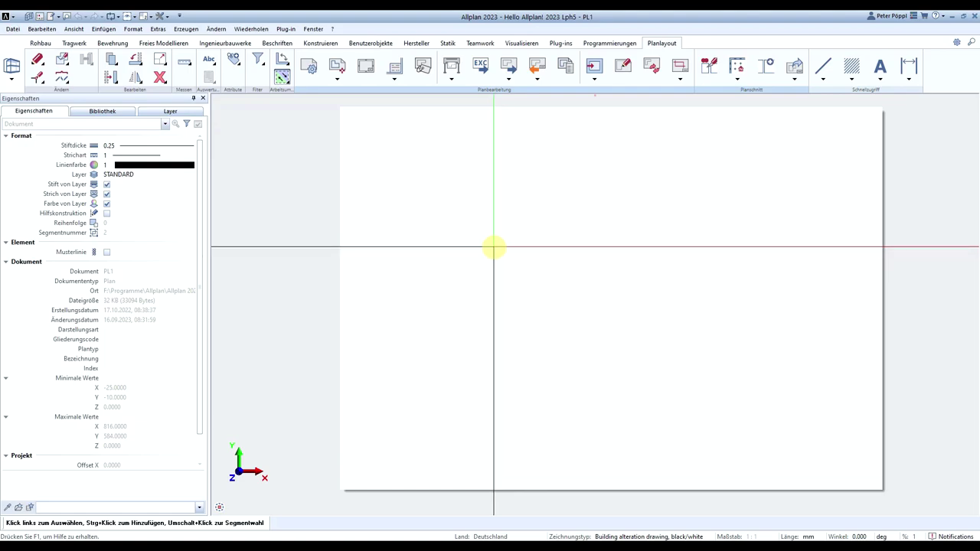
Open the project's plan selection, expand Alle Pläne and turn off showing only occupied plans.
right_click(315, 211)
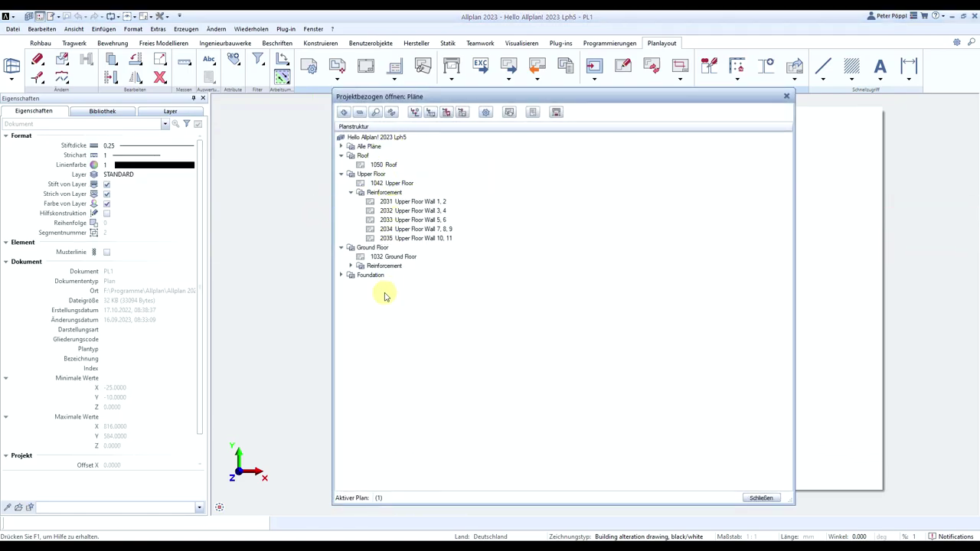
click(341, 147)
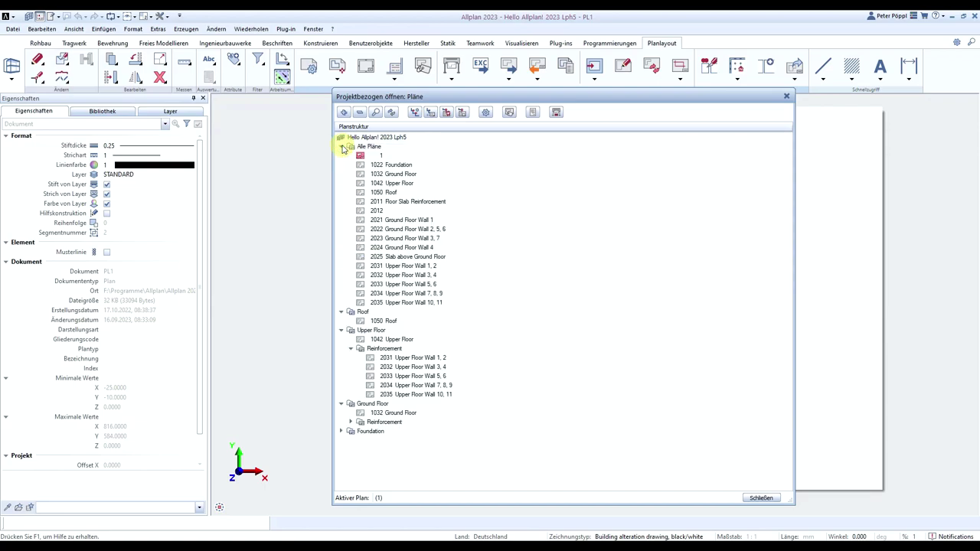
right_click(366, 147)
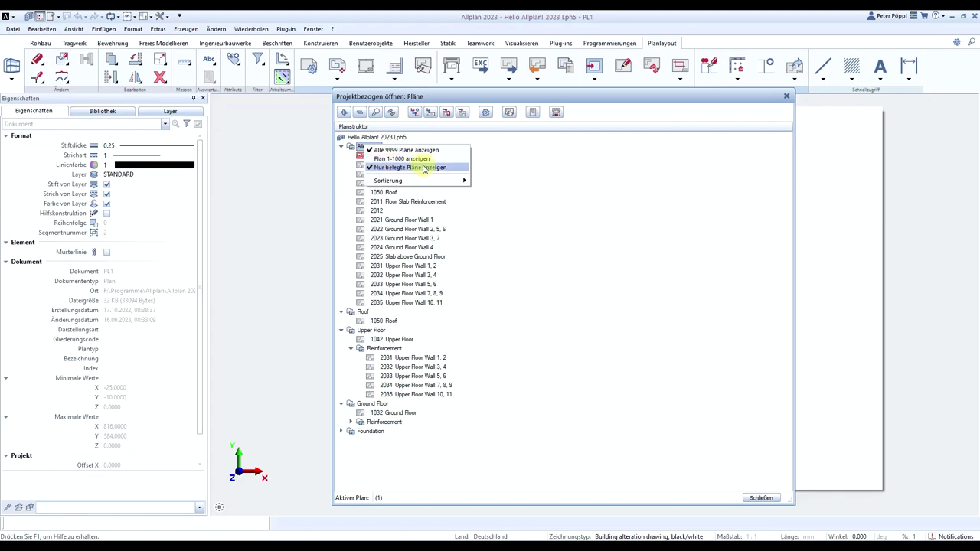
click(416, 167)
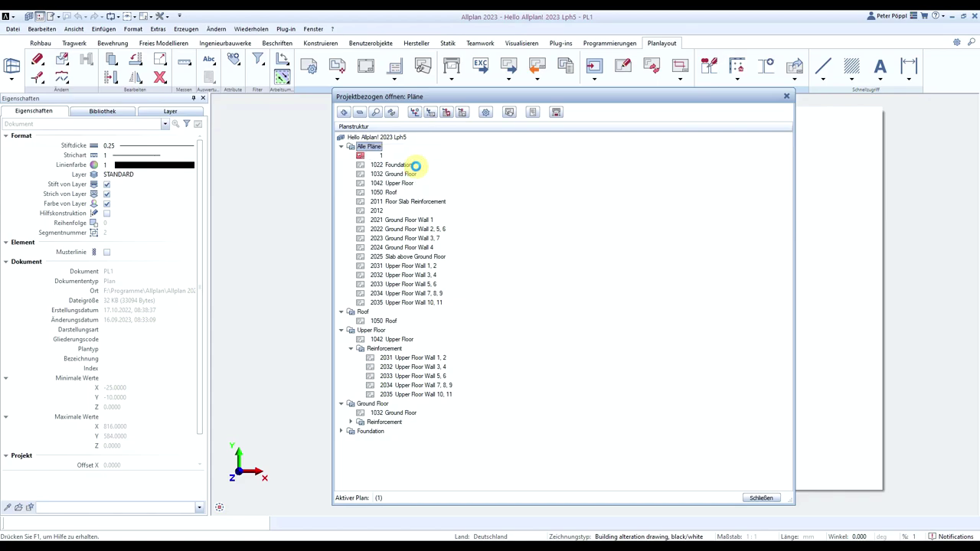
scroll(425, 199, down, 20)
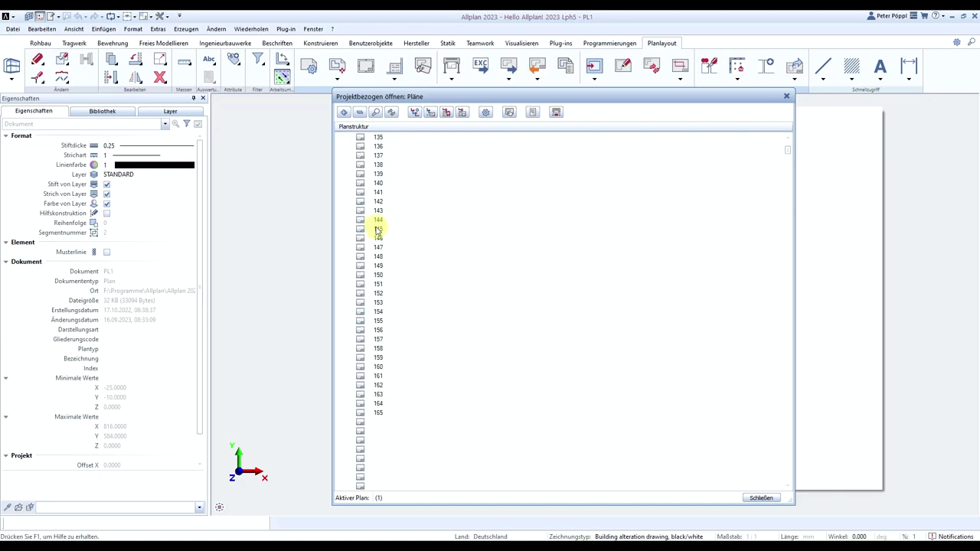
scroll(377, 230, up, 20)
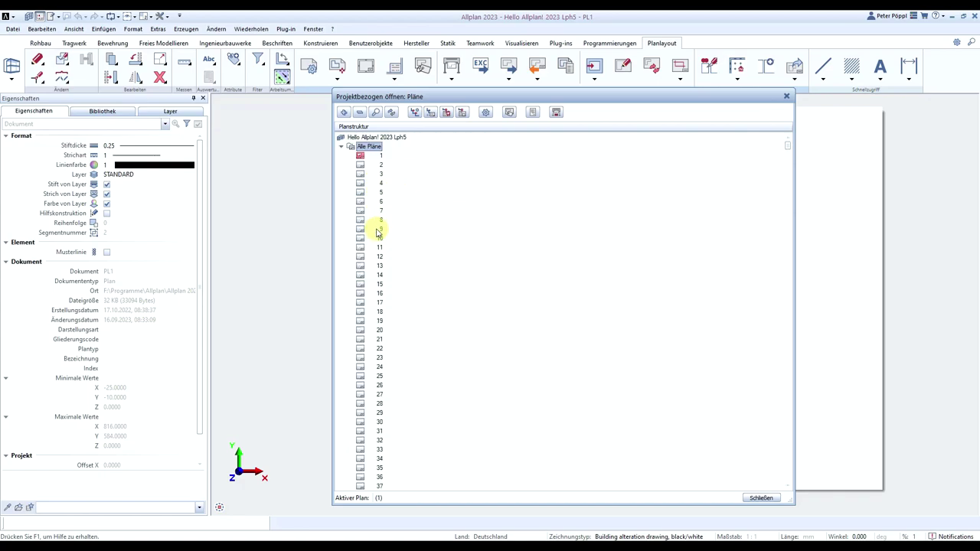
Turn showing only occupied plans back on for Alle Pläne and collapse that list in the plan structure.
right_click(371, 146)
click(431, 173)
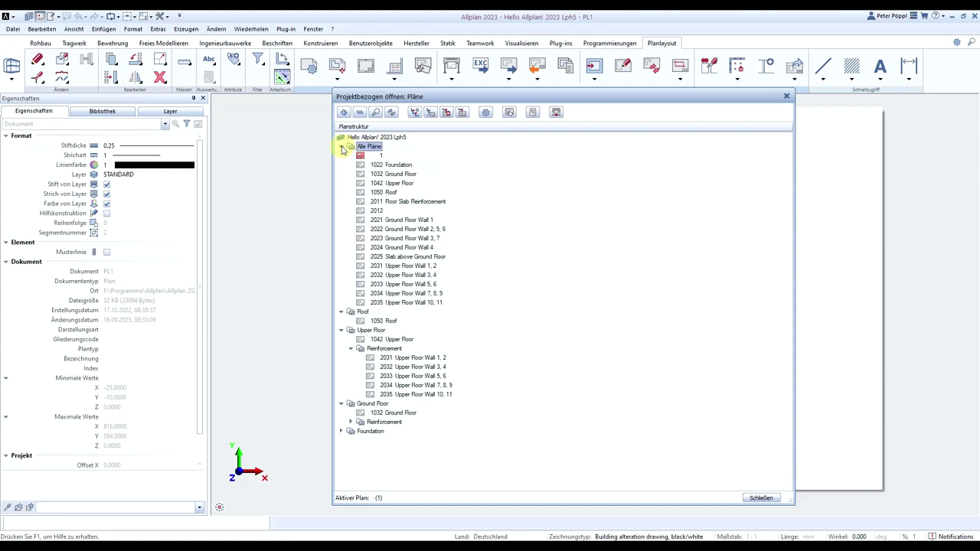
click(343, 148)
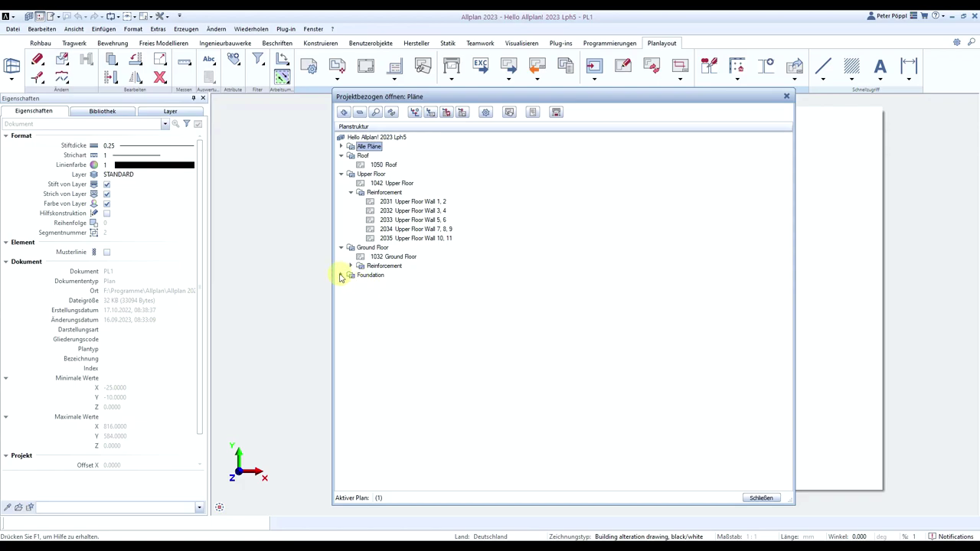
mouse_move(418, 239)
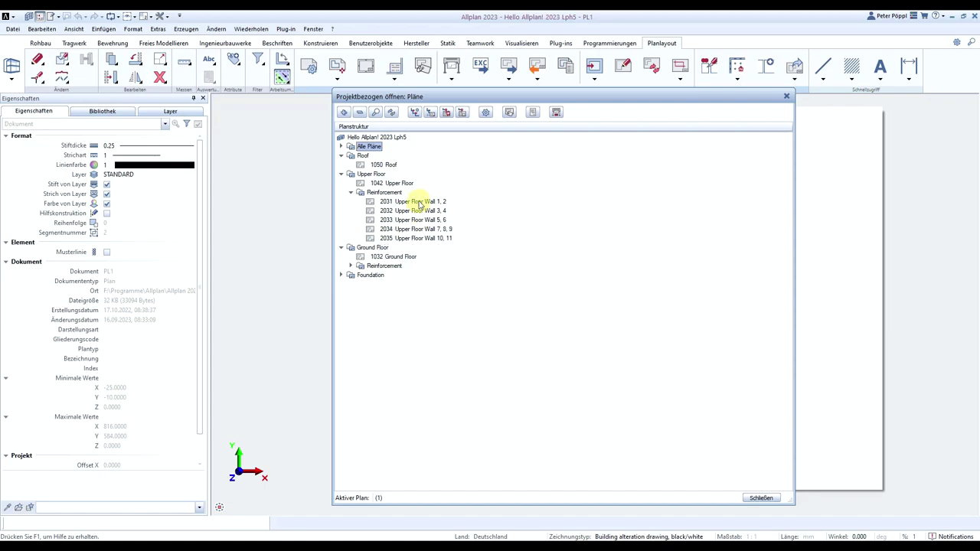
mouse_move(420, 205)
Assign plan number 1000 to the Reinforcement level under Upper Floor.
click(385, 193)
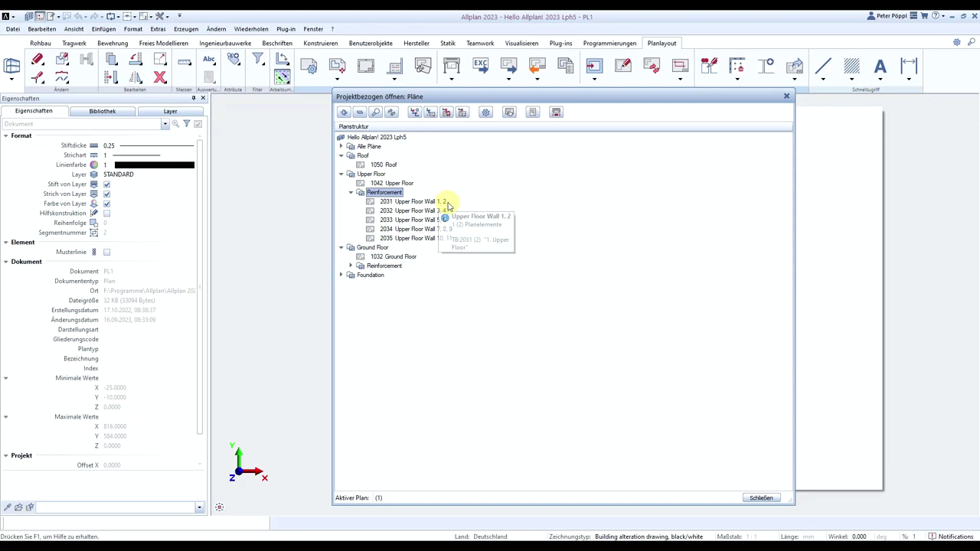
right_click(391, 197)
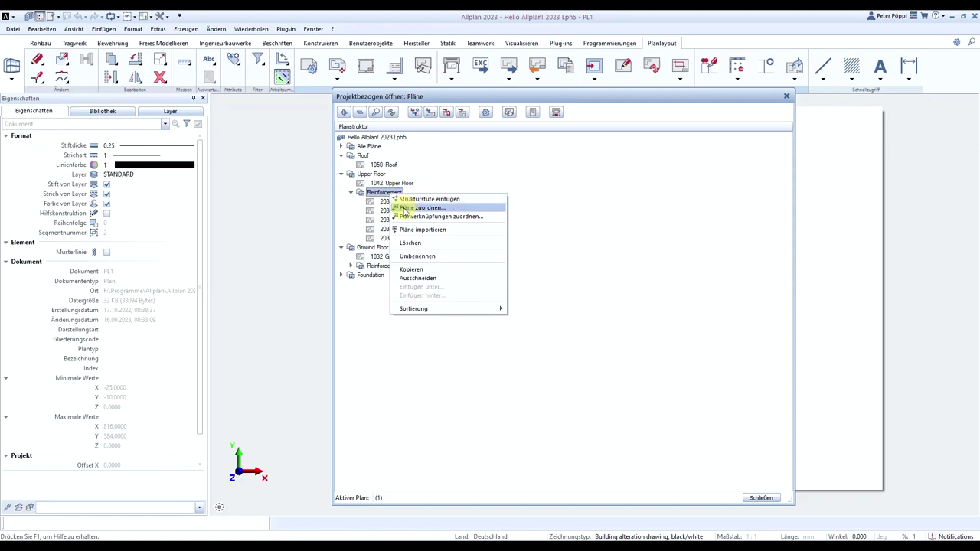
click(404, 207)
drag(399, 116, 583, 168)
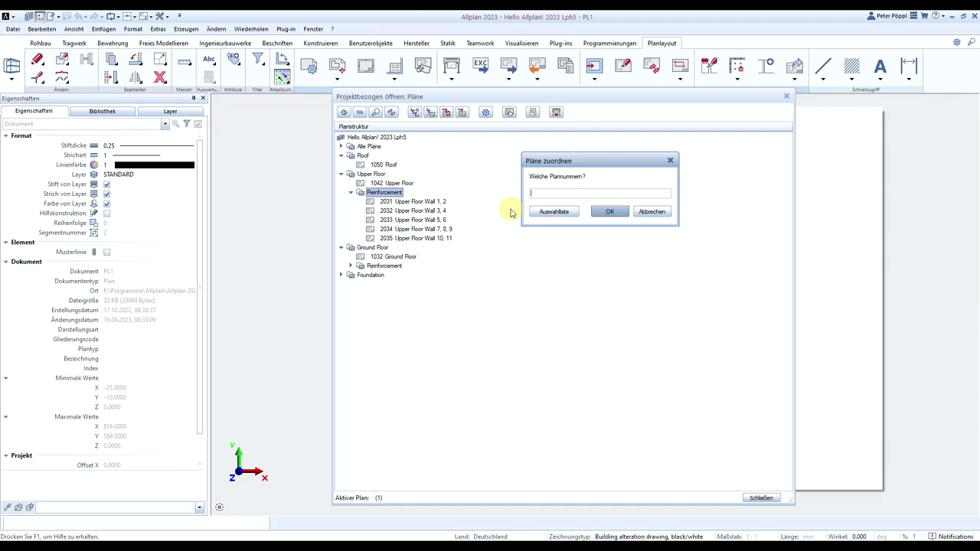
text(1000)
key(Return)
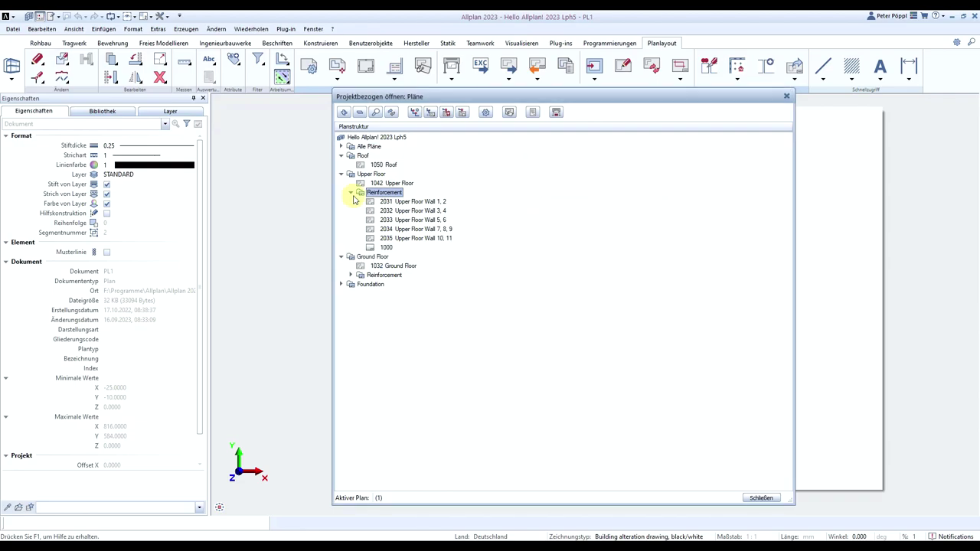
Assign the plan number range 1001-1010 to Upper Floor's Reinforcement level.
right_click(390, 192)
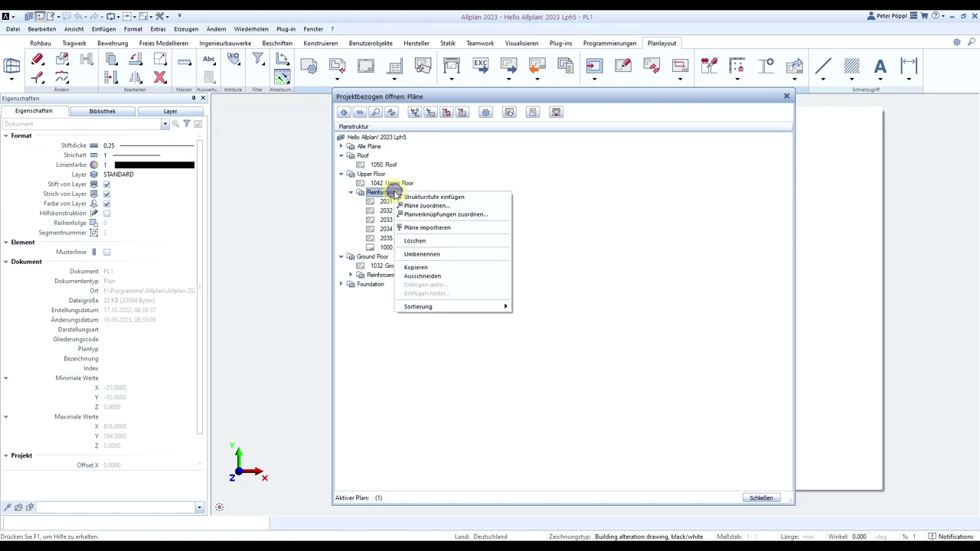
click(431, 205)
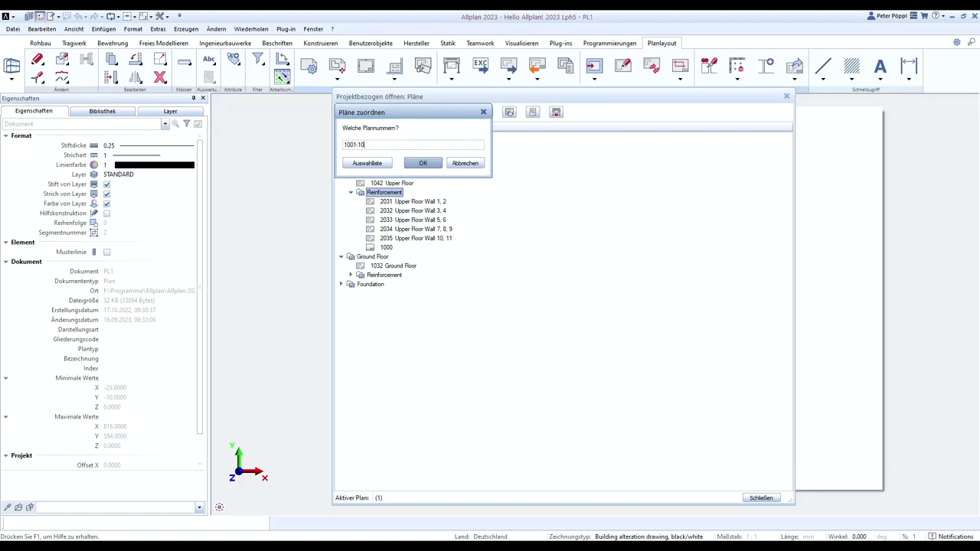
text(1001-1010)
key(Return)
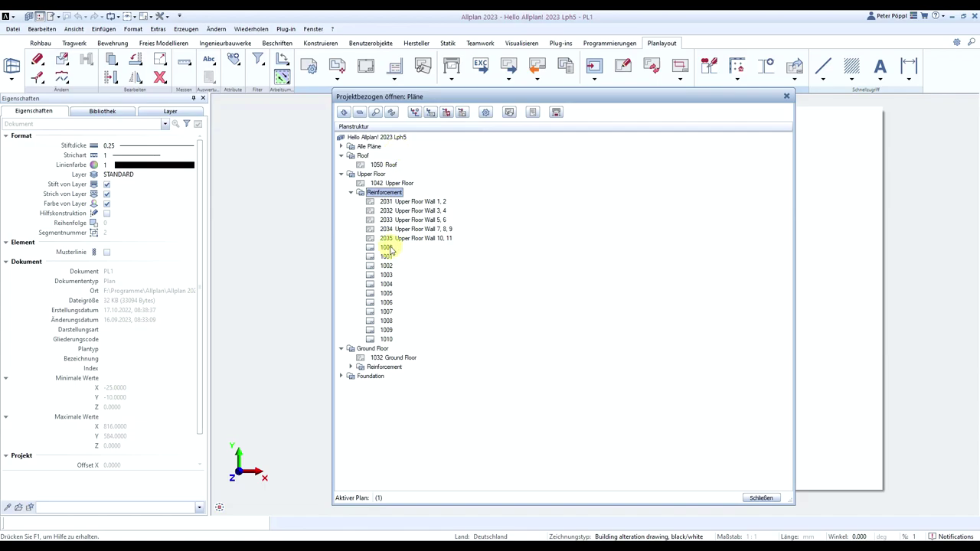
Release the assignment of plans 1000 to 1010 from Upper Floor's Reinforcement level.
click(388, 340)
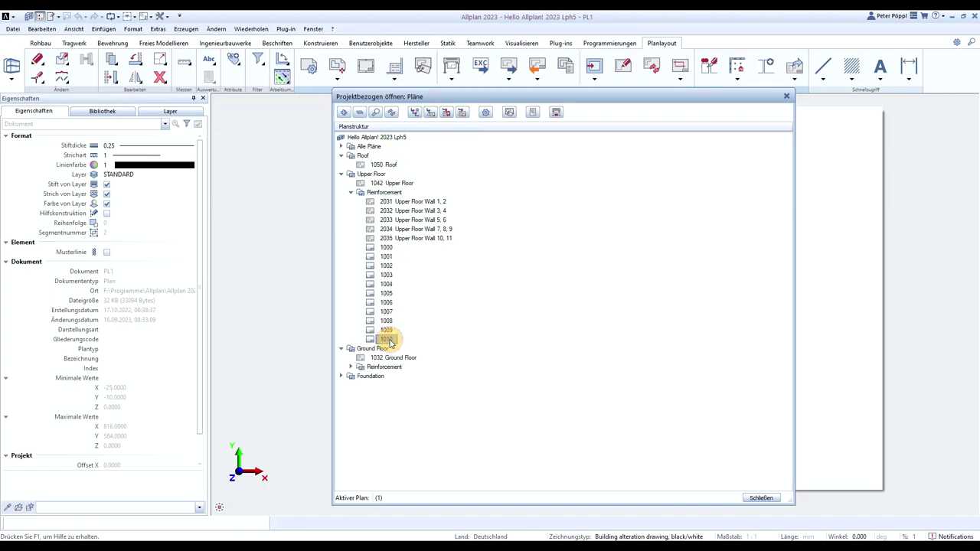
shift+click(385, 248)
right_click(385, 251)
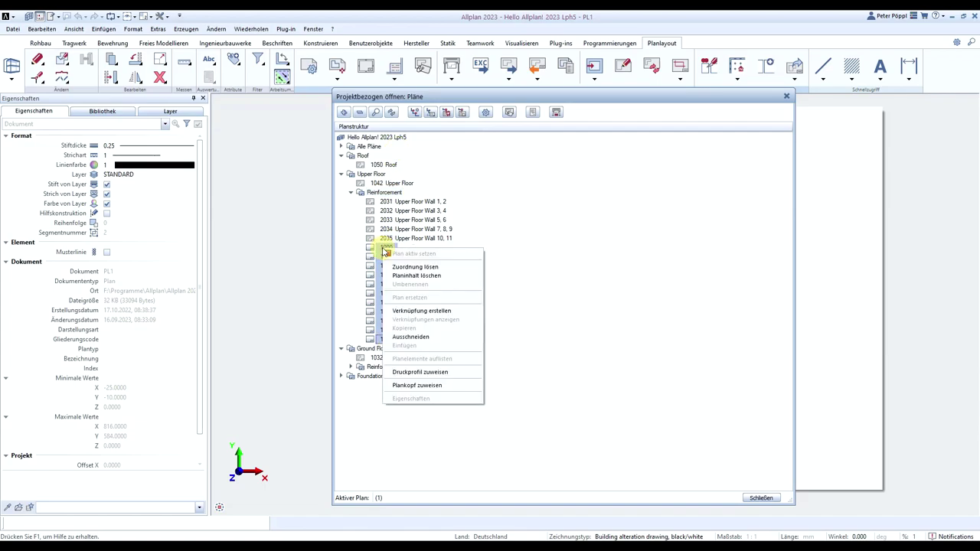
click(432, 269)
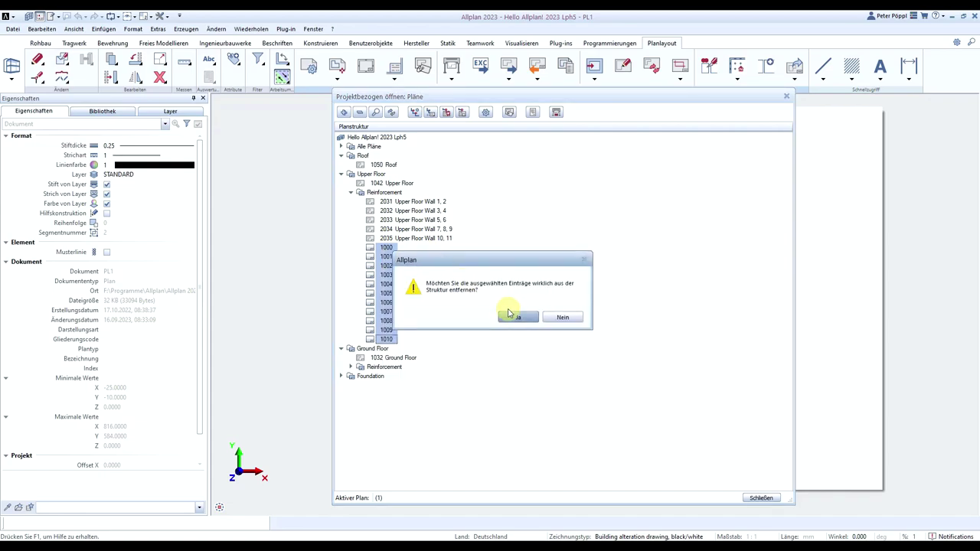
click(513, 316)
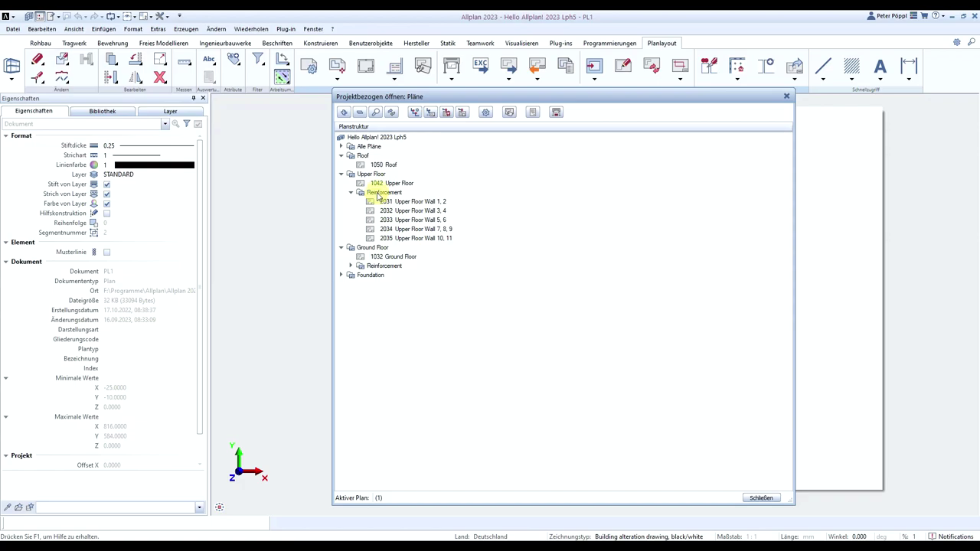
Assign plan 2000 to Upper Floor's Reinforcement level from the selection list of plans.
click(378, 193)
right_click(376, 195)
click(404, 196)
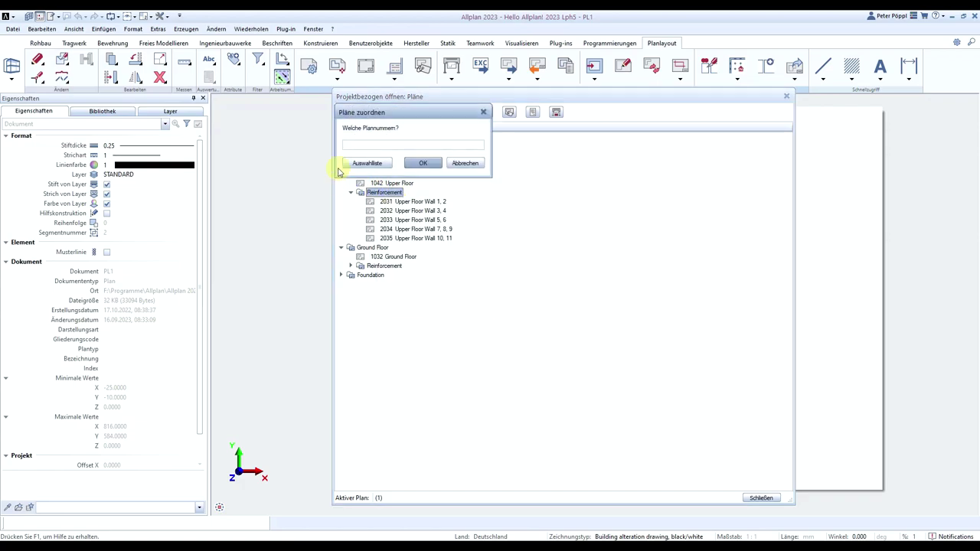
click(367, 163)
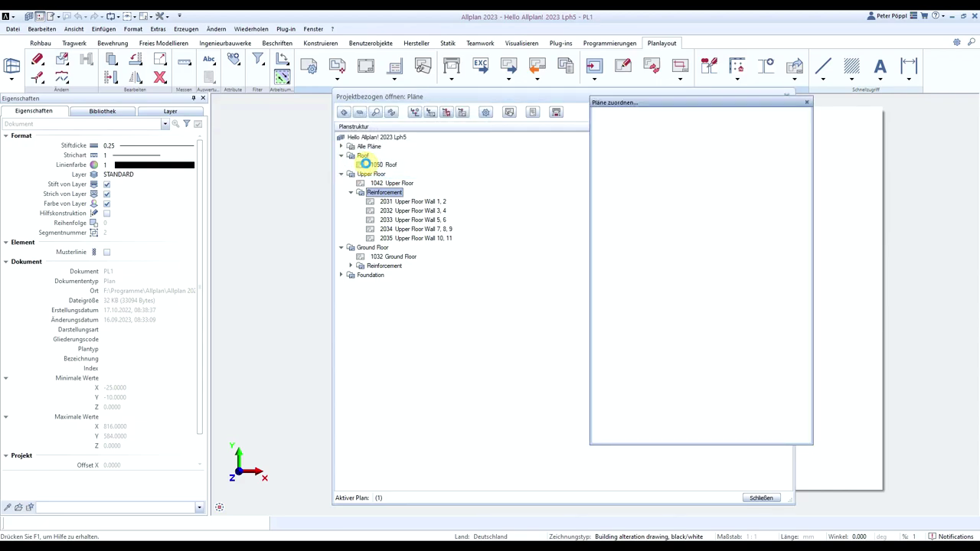
drag(670, 106, 561, 103)
drag(558, 103, 557, 101)
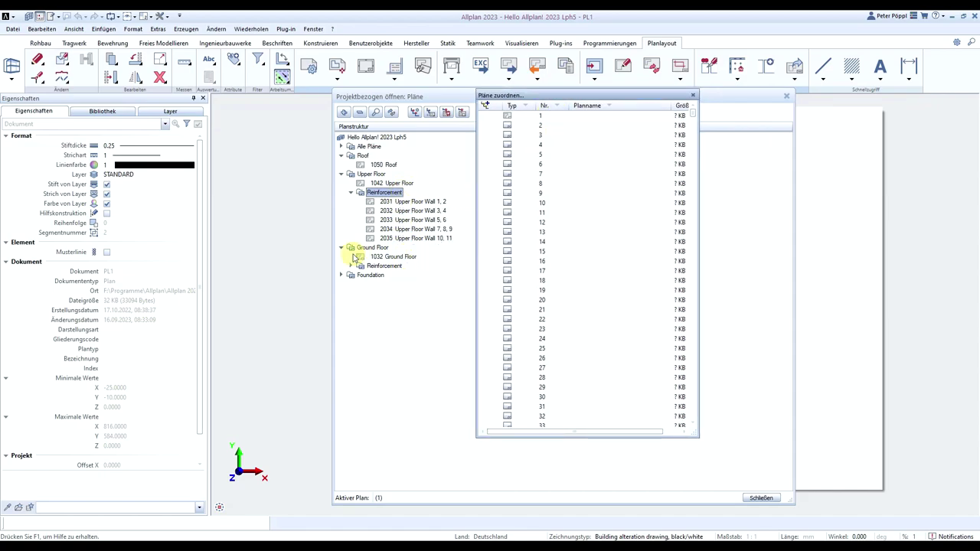
mouse_move(410, 265)
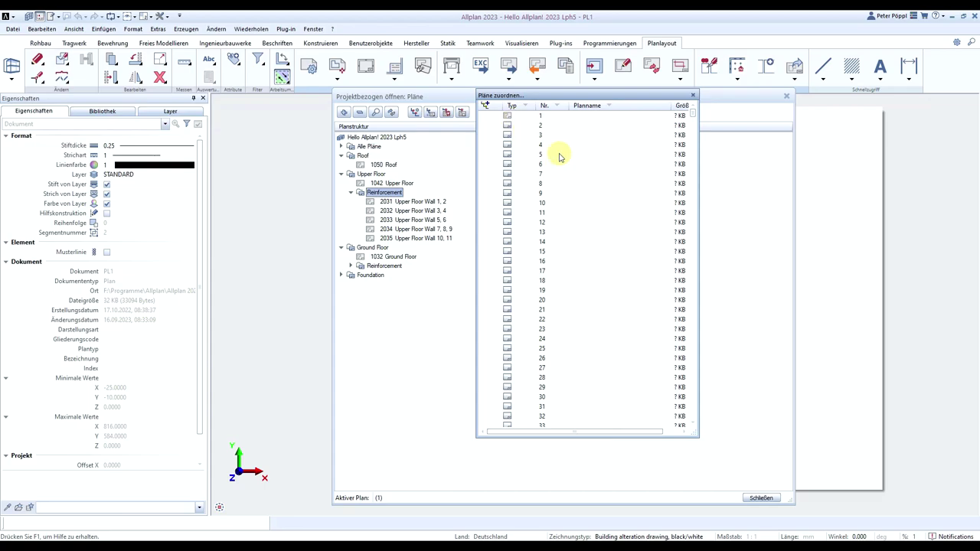
click(528, 145)
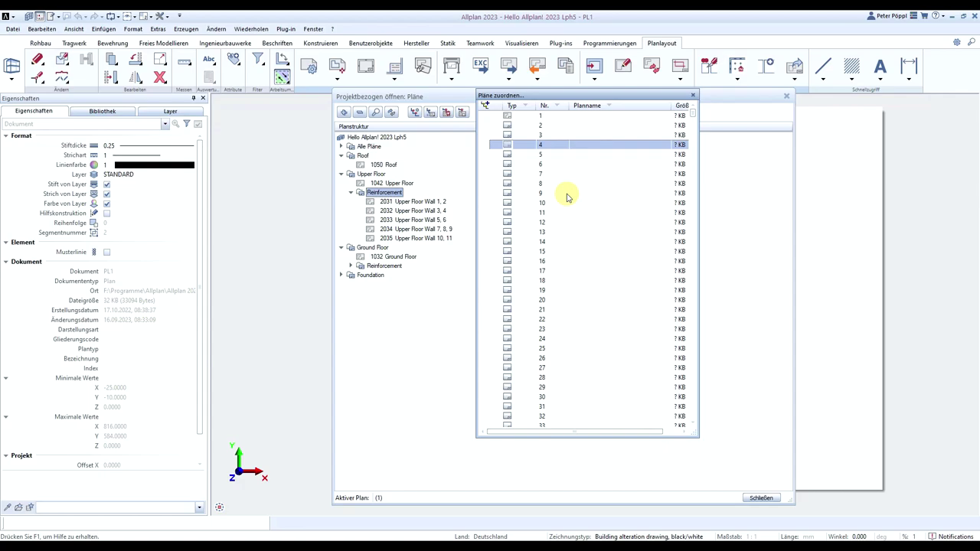
key(Page_Down)
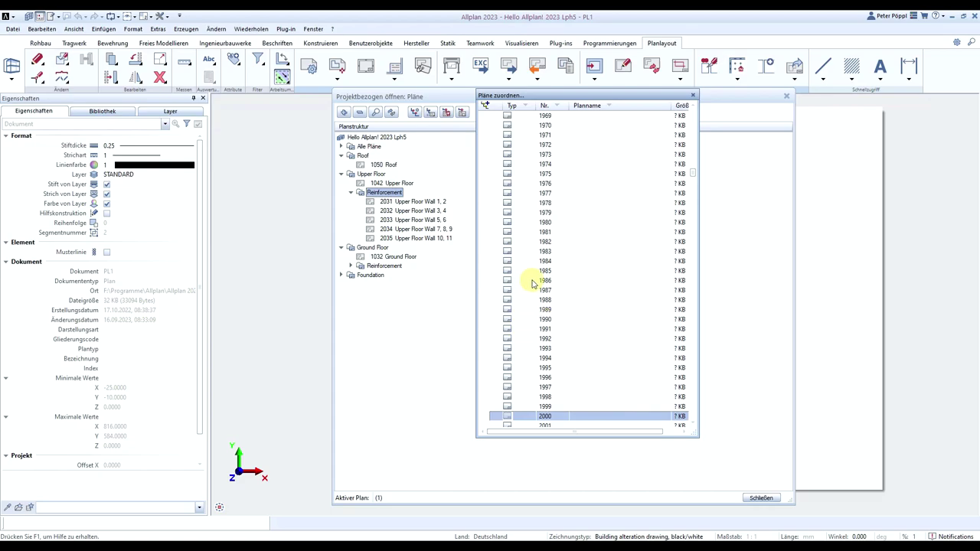
scroll(534, 281, down, 8)
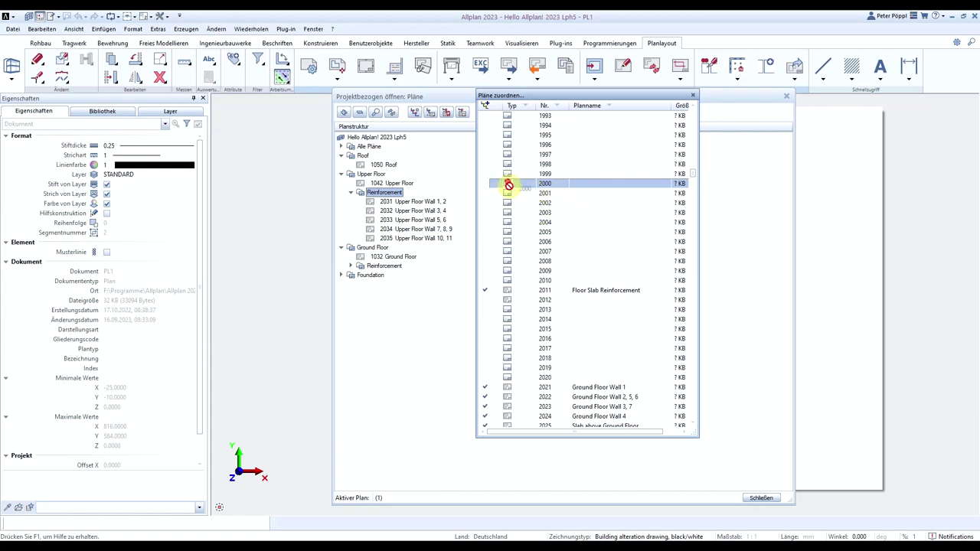
drag(508, 185, 390, 194)
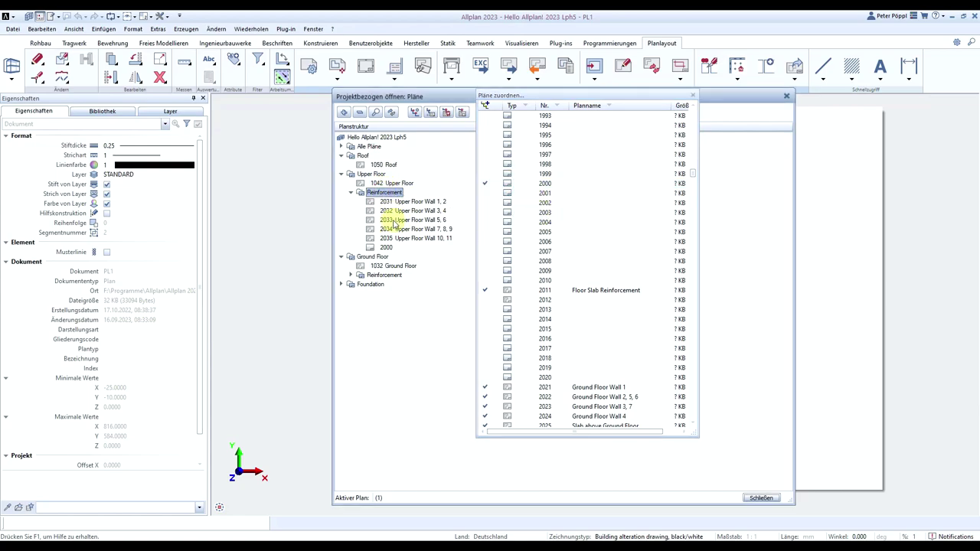
Assign the non-adjacent plans 2001, 2004 and 2008 together to Upper Floor's Reinforcement level.
click(508, 193)
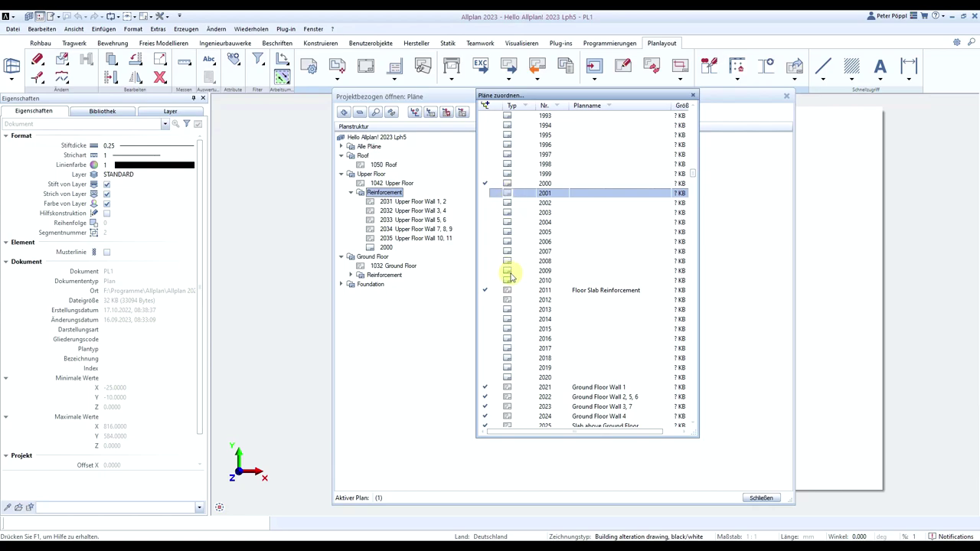
ctrl+click(509, 222)
ctrl+click(508, 261)
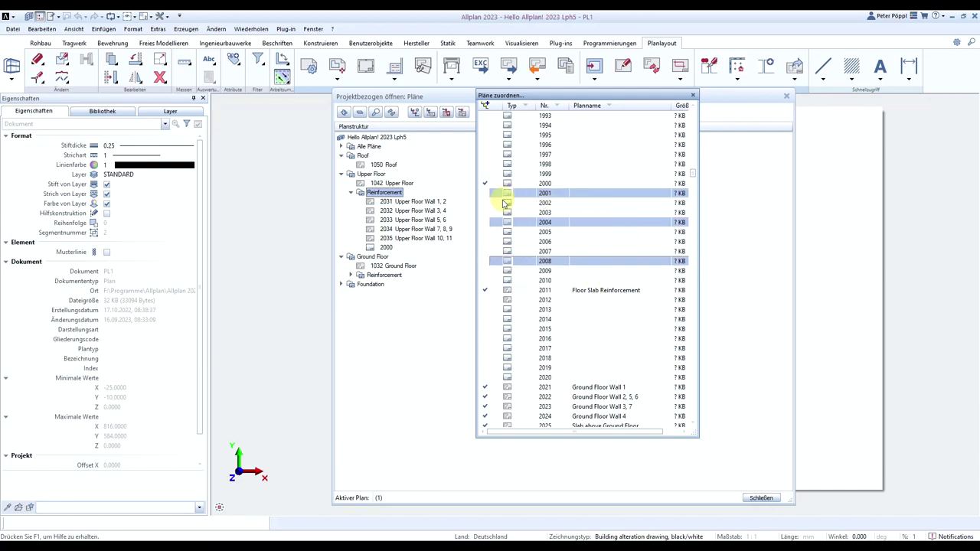
drag(507, 193, 385, 193)
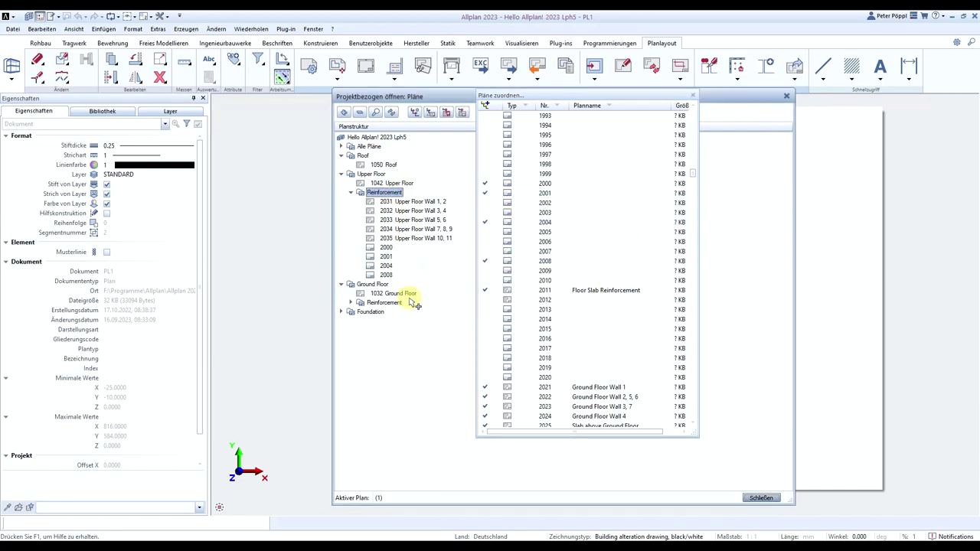
Assign the plan range 2013 to 2020 to Upper Floor's Reinforcement level and close the list of assignable plans.
click(516, 310)
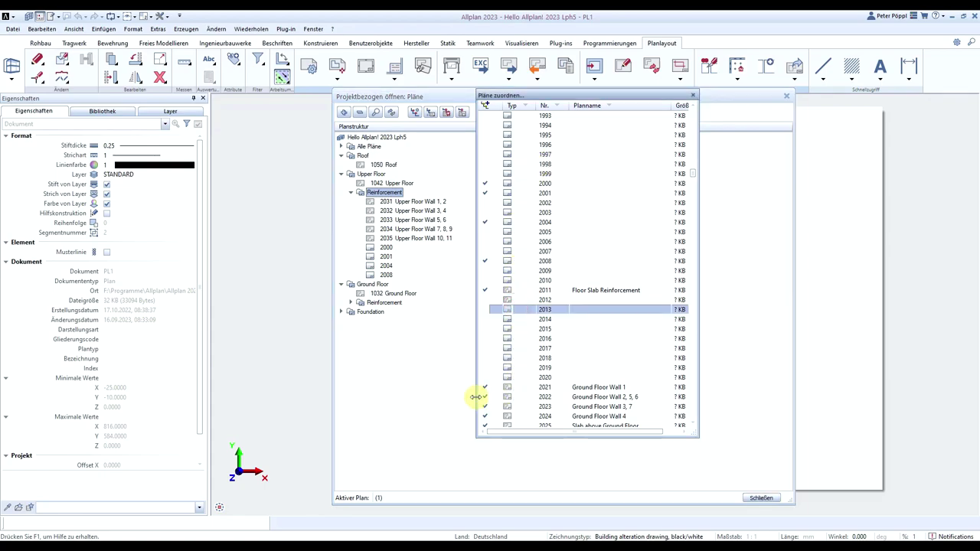
shift+click(543, 377)
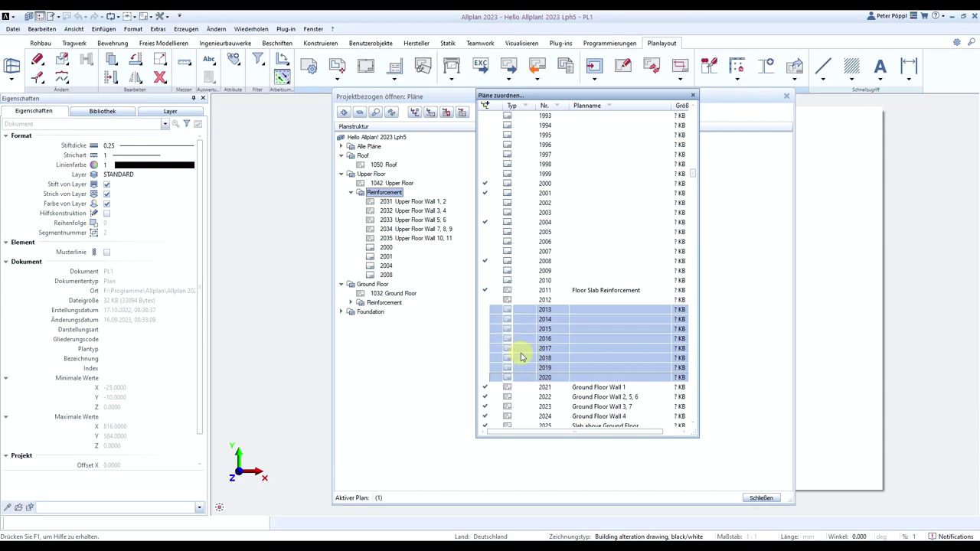
drag(509, 308, 383, 197)
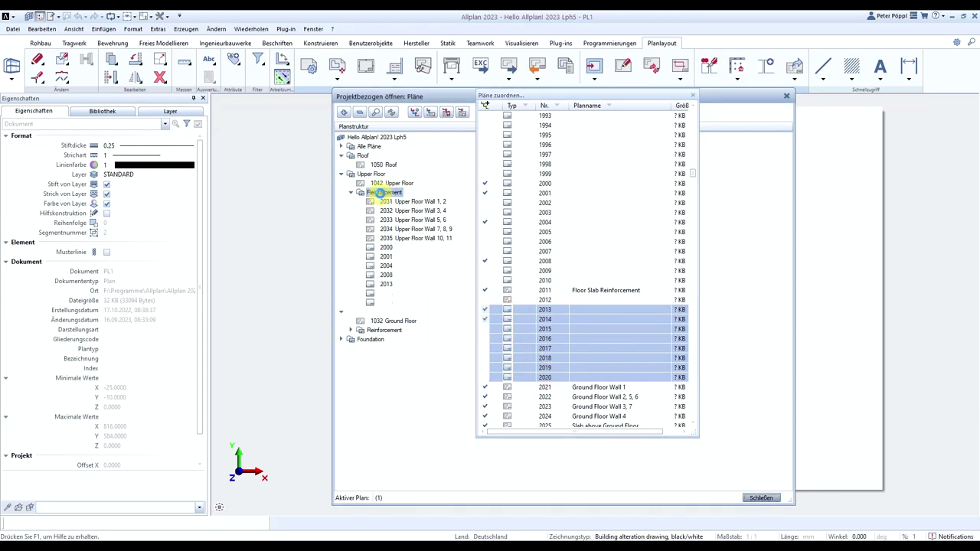
click(695, 97)
Make plan 2000 under Upper Floor's Reinforcement the active plan and open it in the plan layout.
click(383, 248)
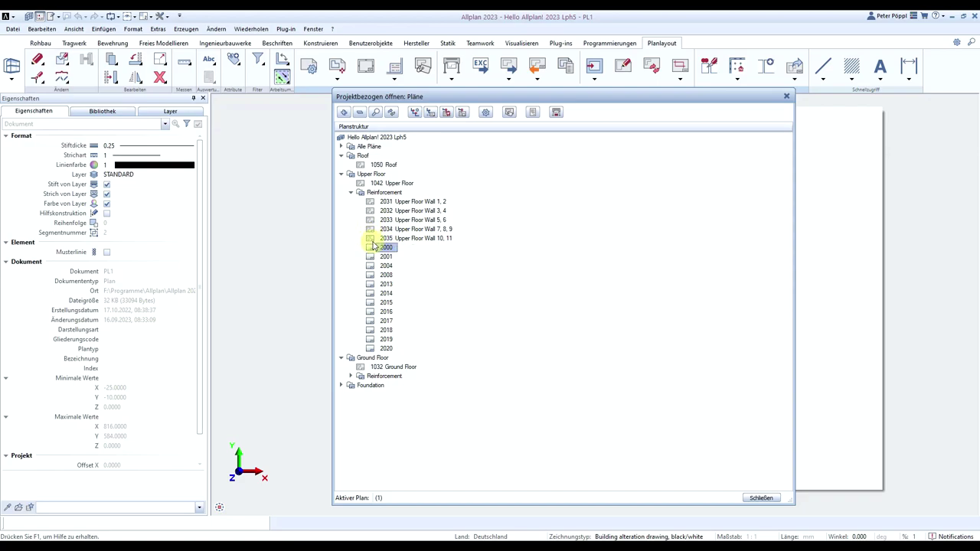
mouse_move(369, 240)
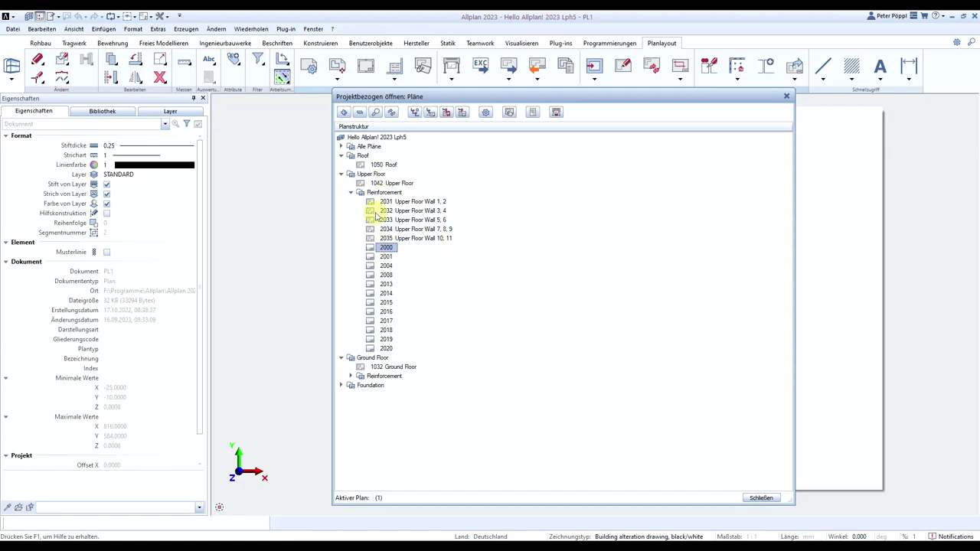
click(372, 248)
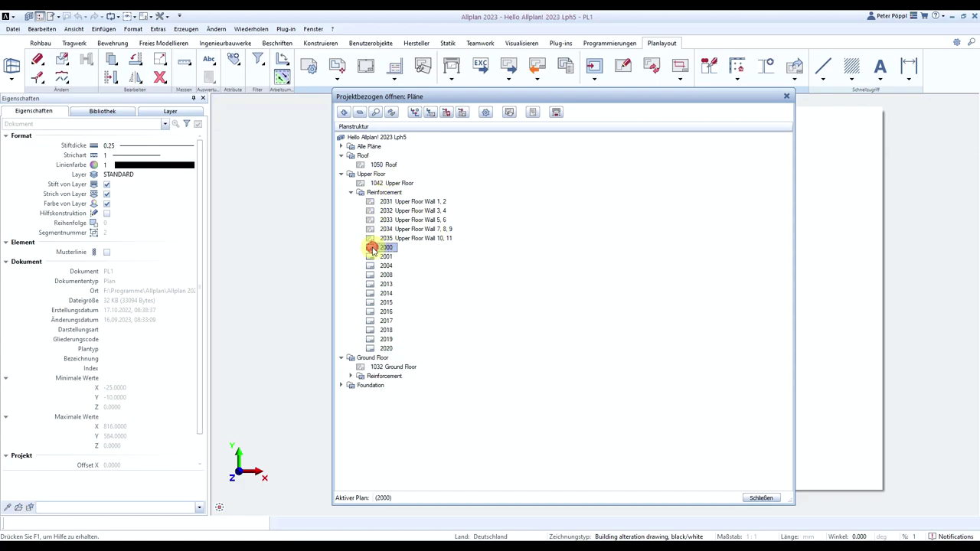
click(373, 248)
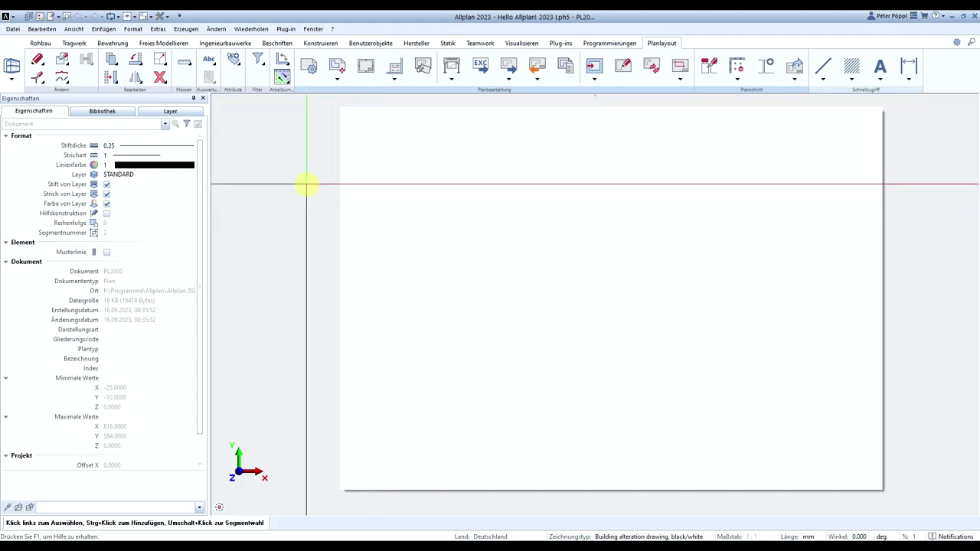
Reopen the plan selection and open plan 2020 from Upper Floor's Reinforcement level.
right_click(307, 185)
right_click(306, 185)
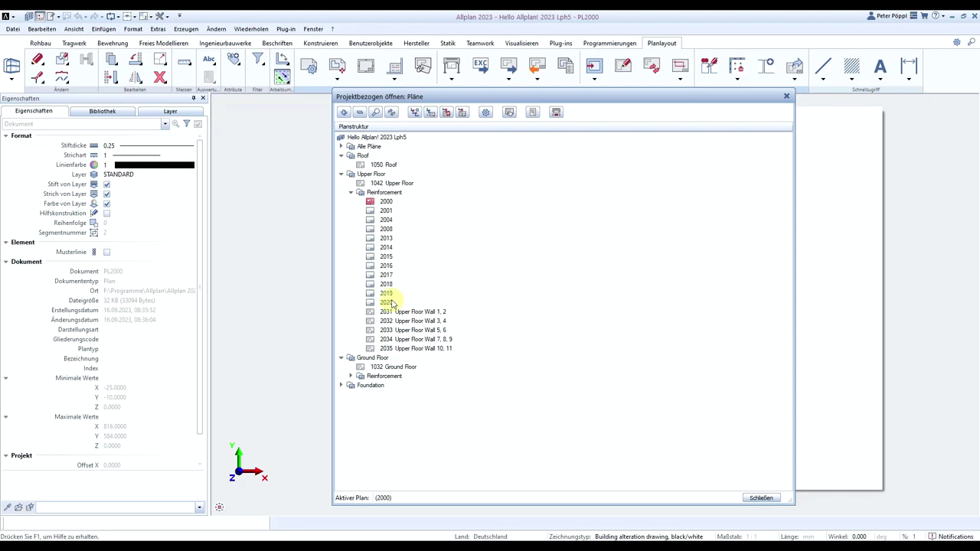
click(387, 247)
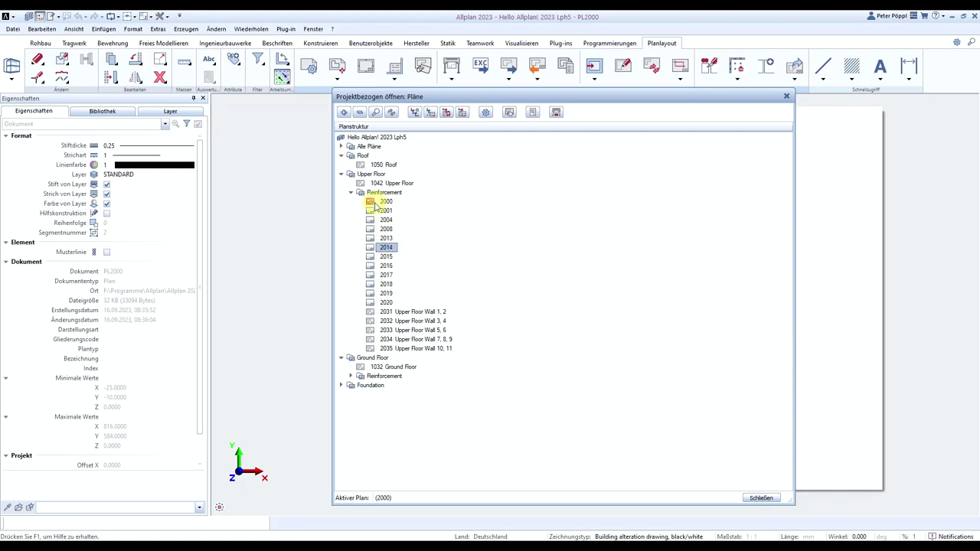
double_click(375, 303)
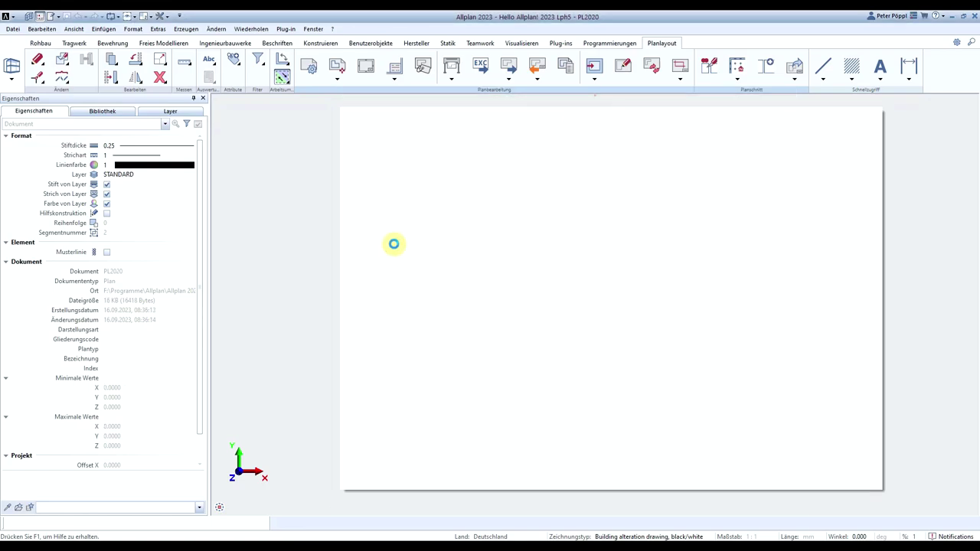
Reopen the plan selection, start Allmenu 2023 and open the folder with the user's own CAD projects (PRJ) in Windows Explorer.
key(F2)
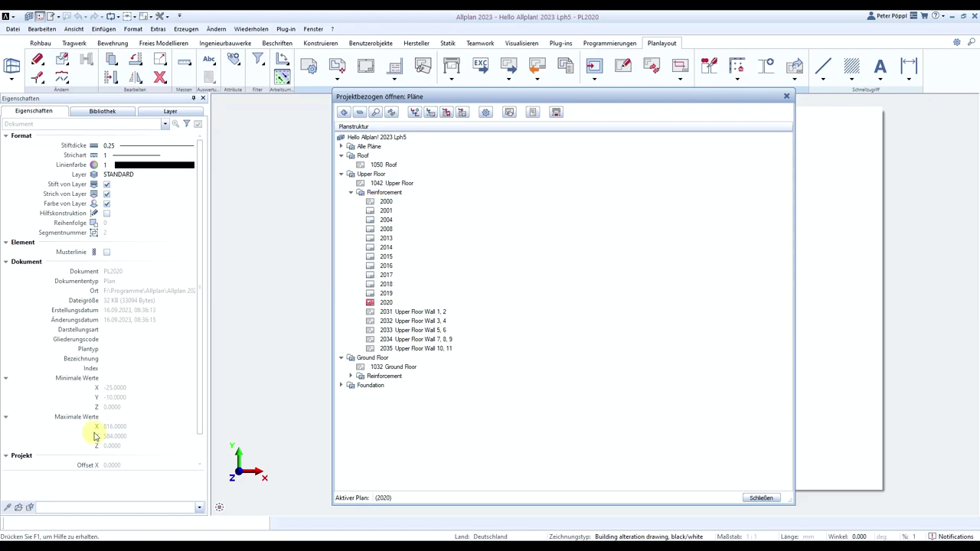
click(77, 541)
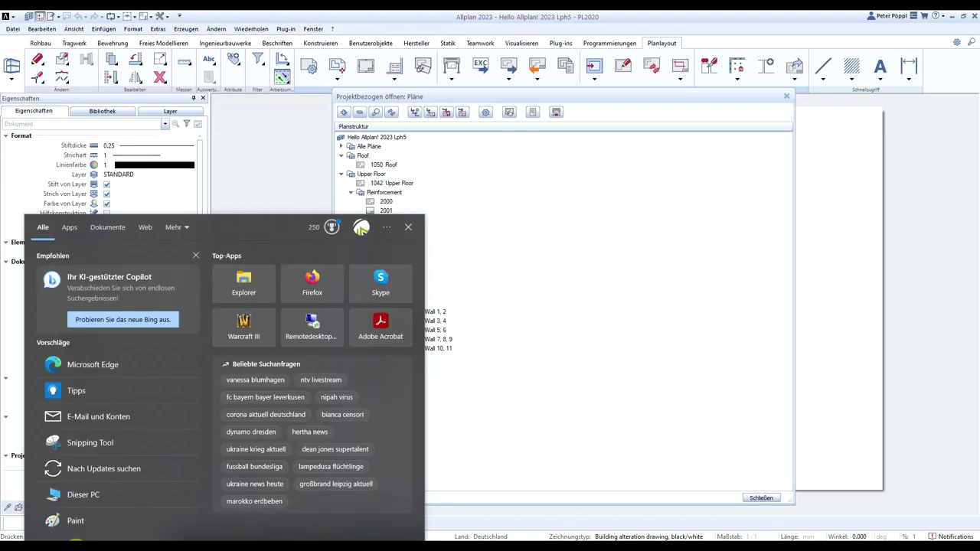
text(allmen)
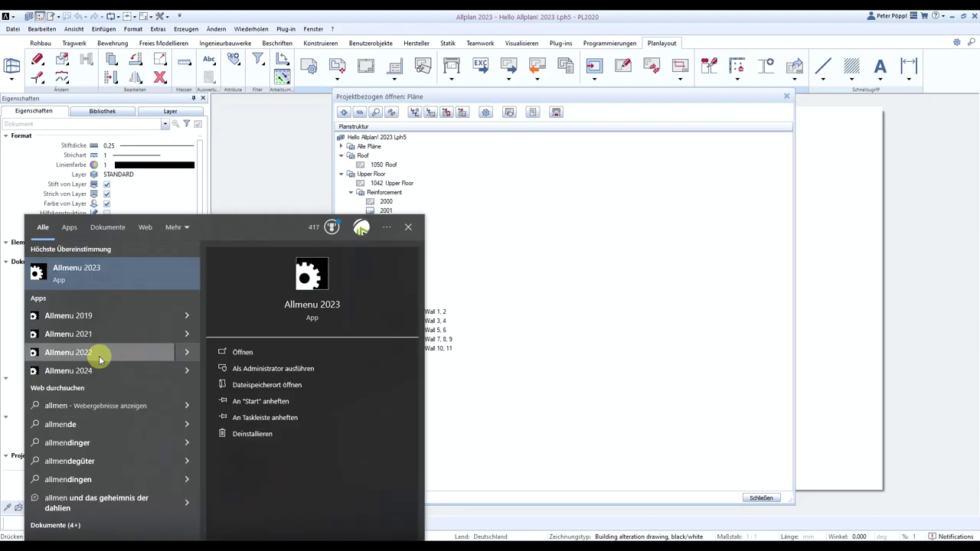
click(94, 276)
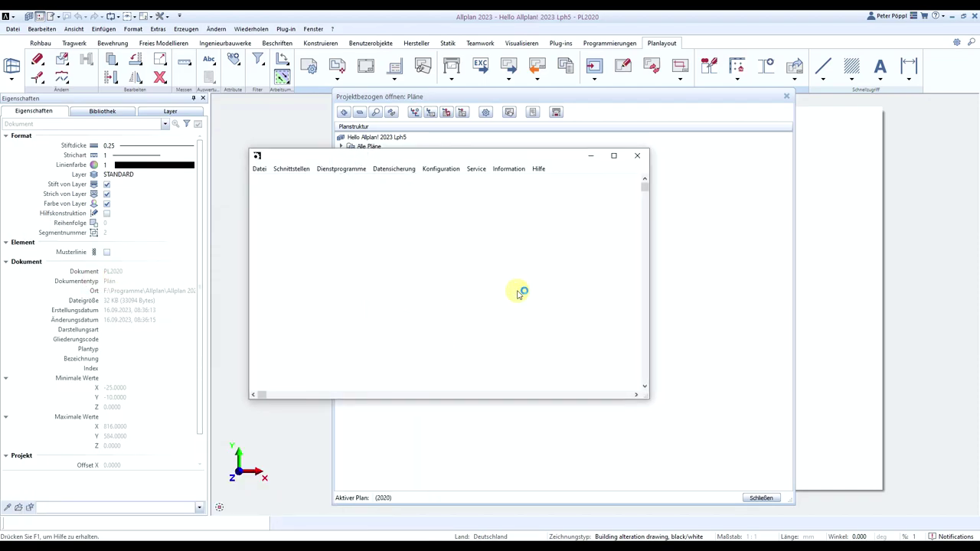
click(475, 168)
mouse_move(489, 225)
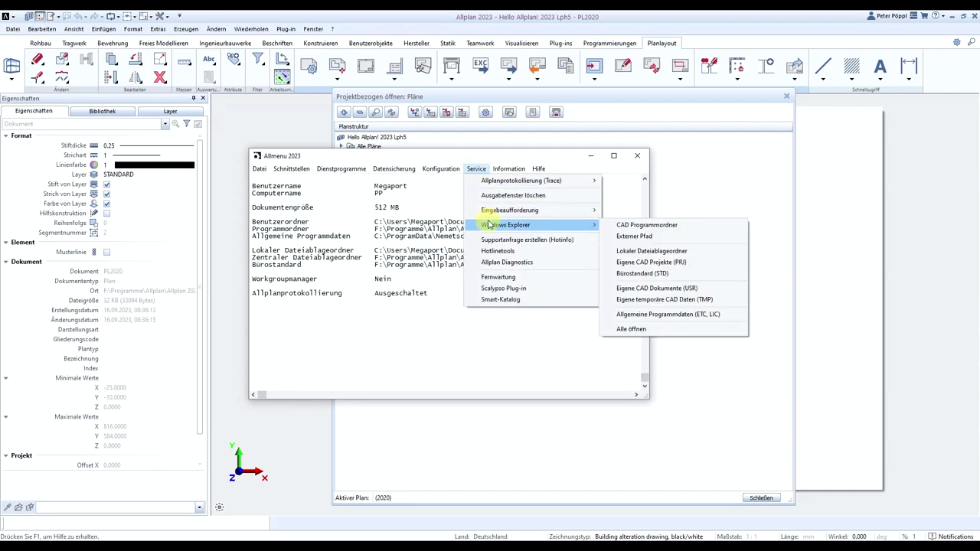
click(689, 263)
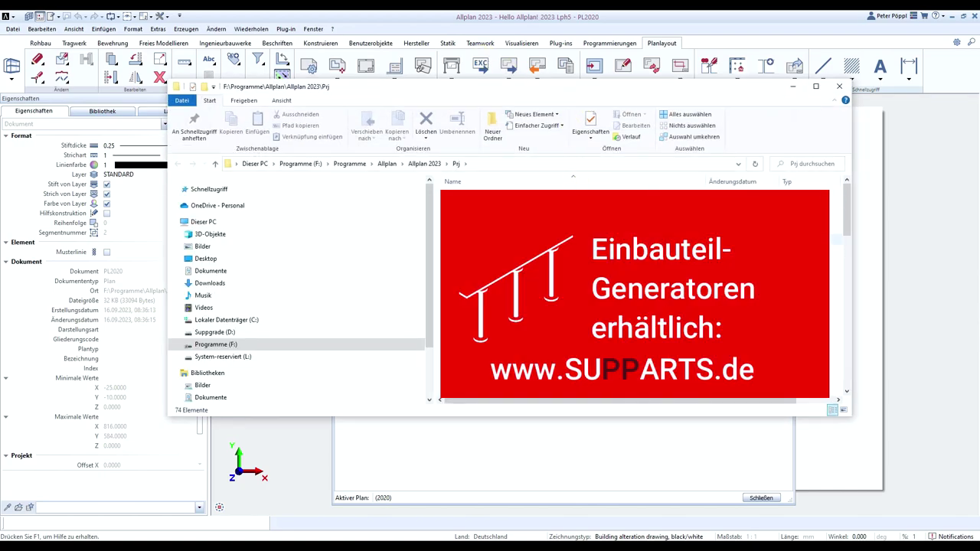
Open the project folder Hello Allplan! 2023 Lph5.prj and sort its files by modification date.
scroll(636, 291, down, 7)
scroll(635, 291, down, 7)
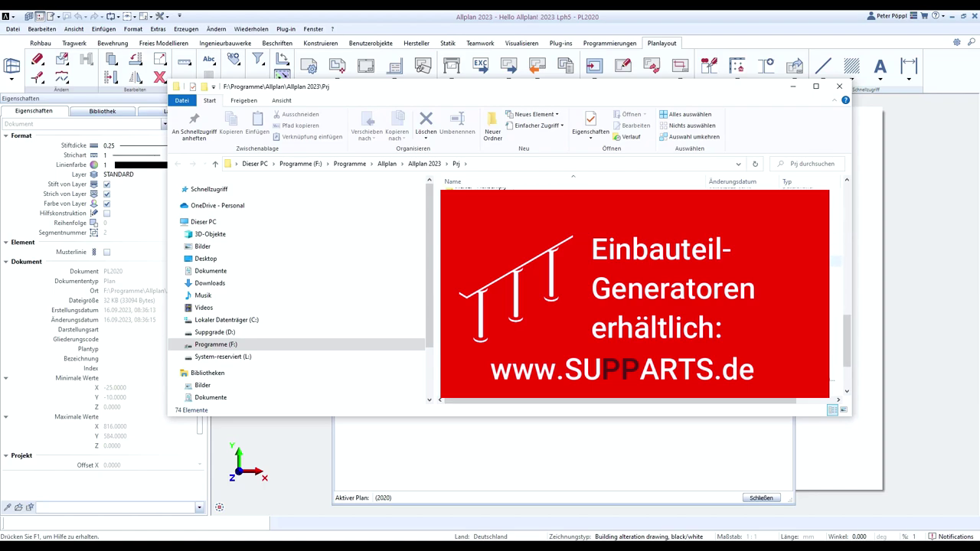
scroll(635, 291, up, 5)
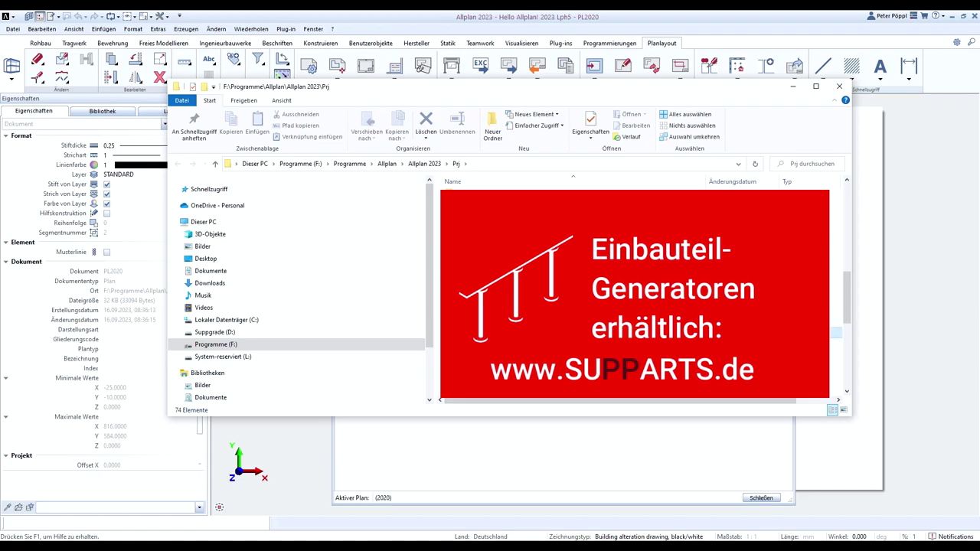
double_click(635, 321)
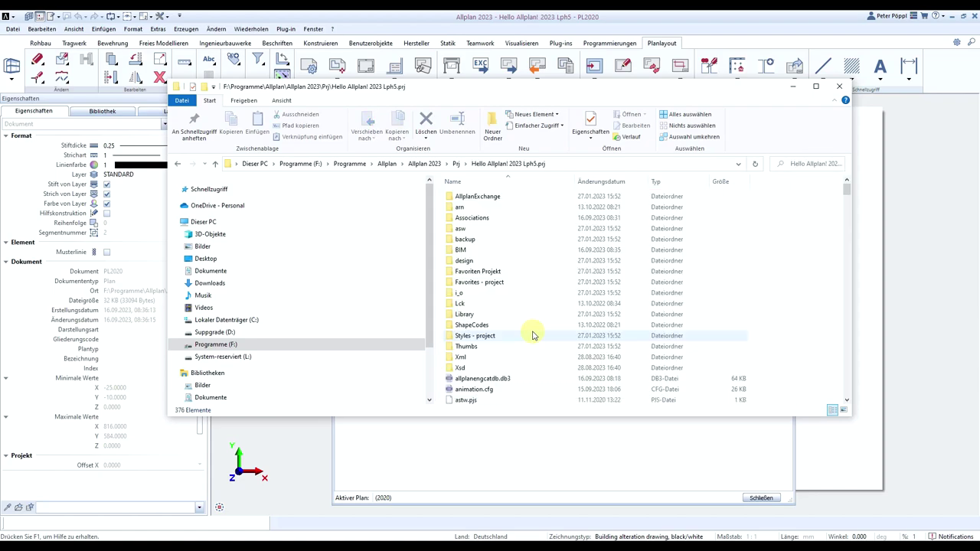
click(610, 182)
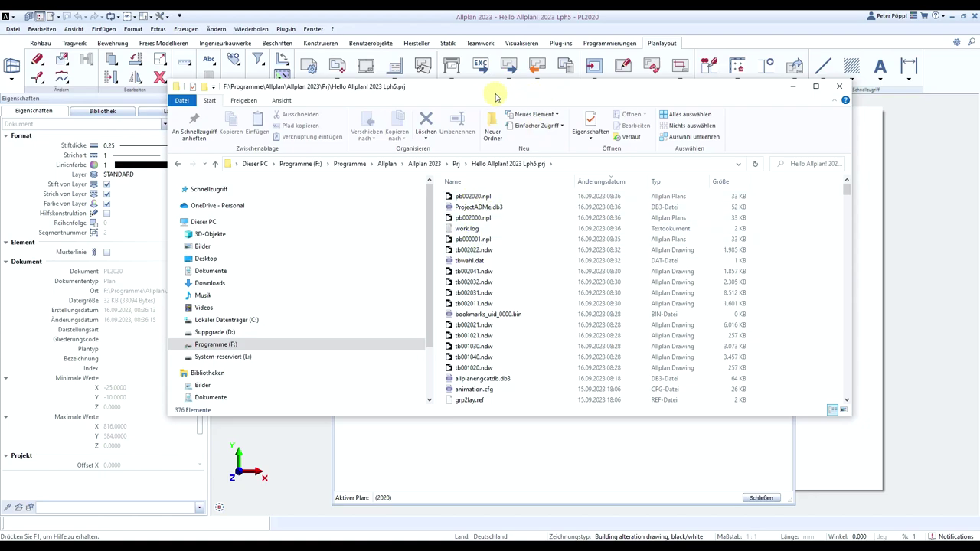
Move the Explorer window aside, minimise Allmenu and examine the project's recently changed plan files against the plan structure.
drag(469, 92, 433, 272)
click(590, 156)
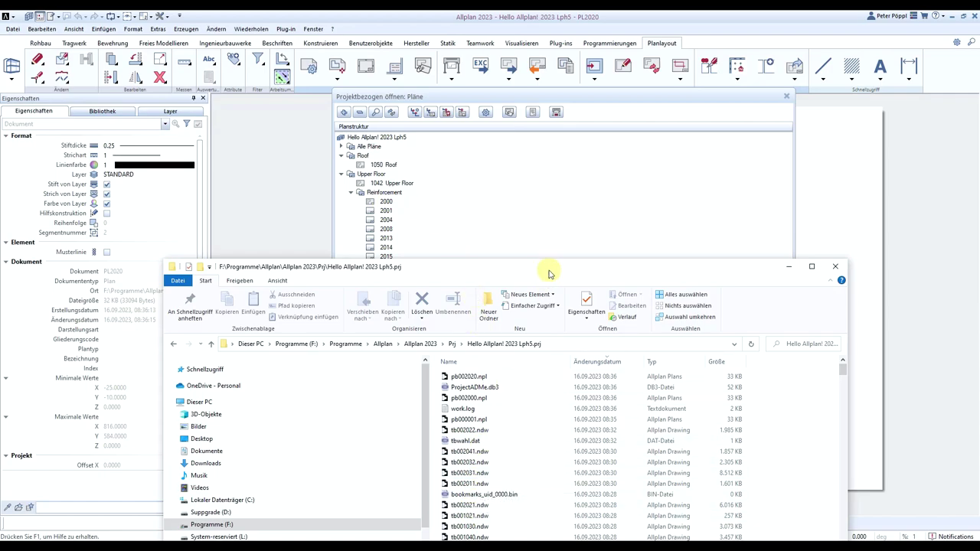
drag(545, 267, 552, 101)
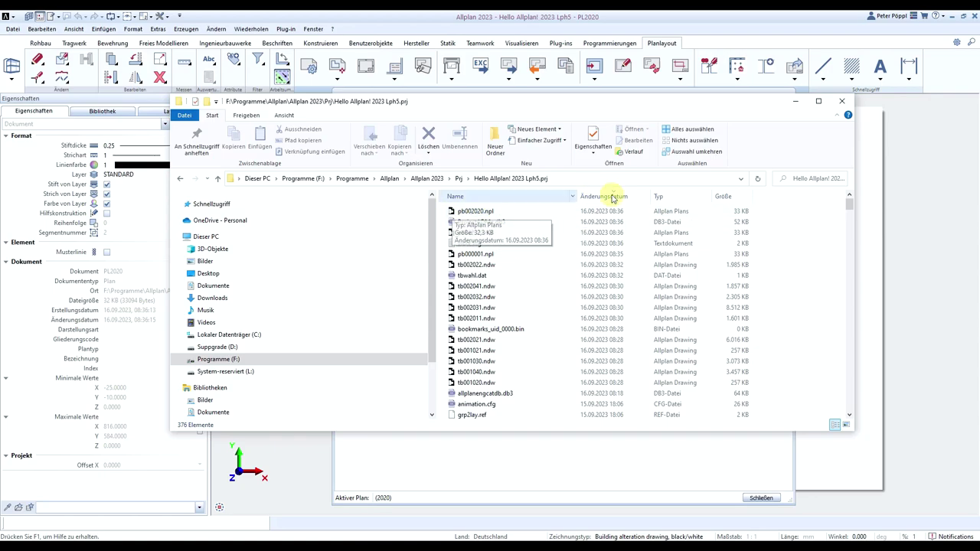
Minimise the Explorer window and open plan 2000 from Upper Floor's Reinforcement level in the plan layout.
click(799, 104)
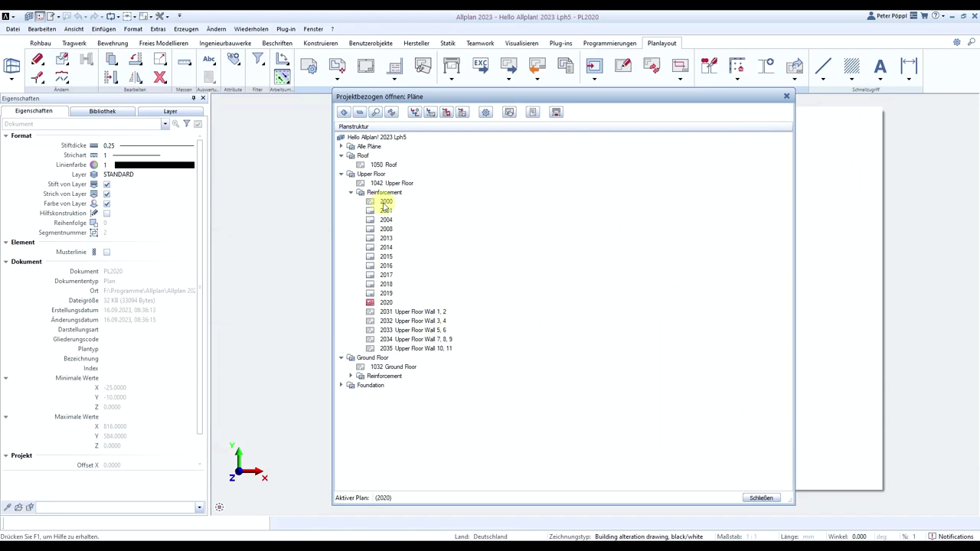
click(374, 203)
double_click(375, 202)
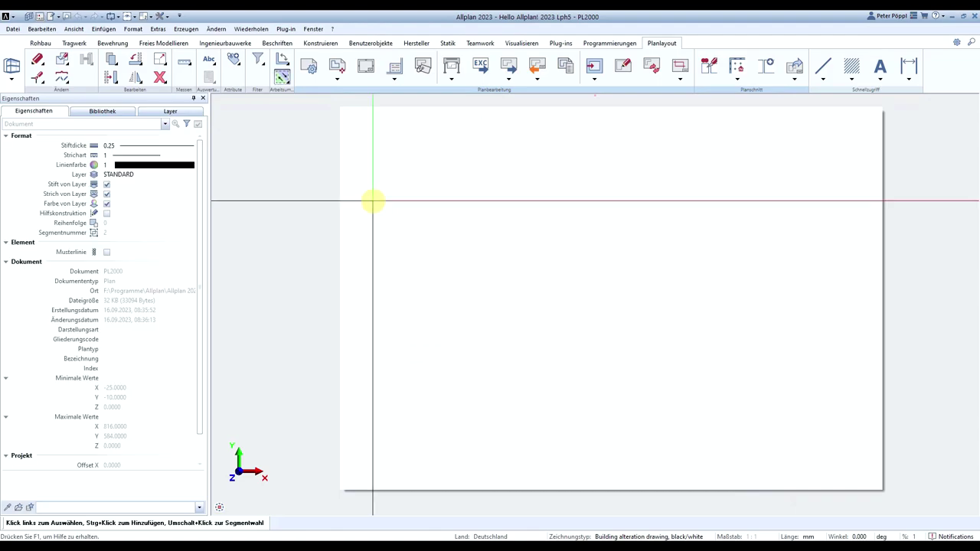
Set the page format of plan 2000 to DIN A0, then shorten its width by 190/2 to 1094 mm.
click(369, 67)
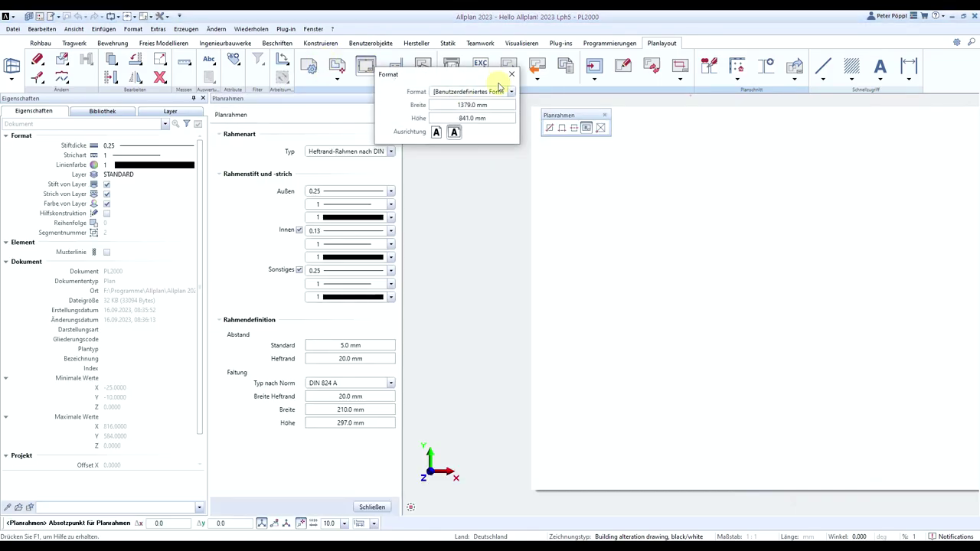
click(514, 75)
click(308, 66)
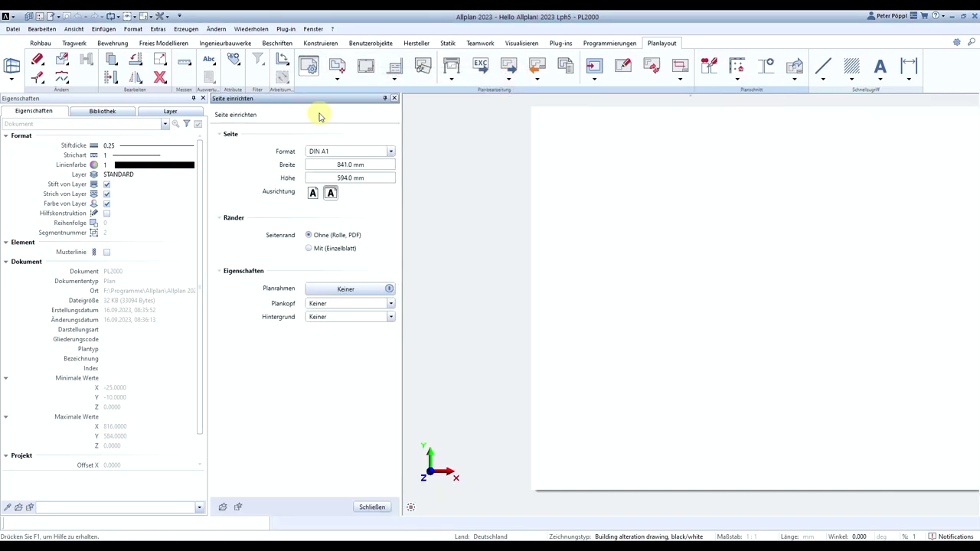
click(387, 151)
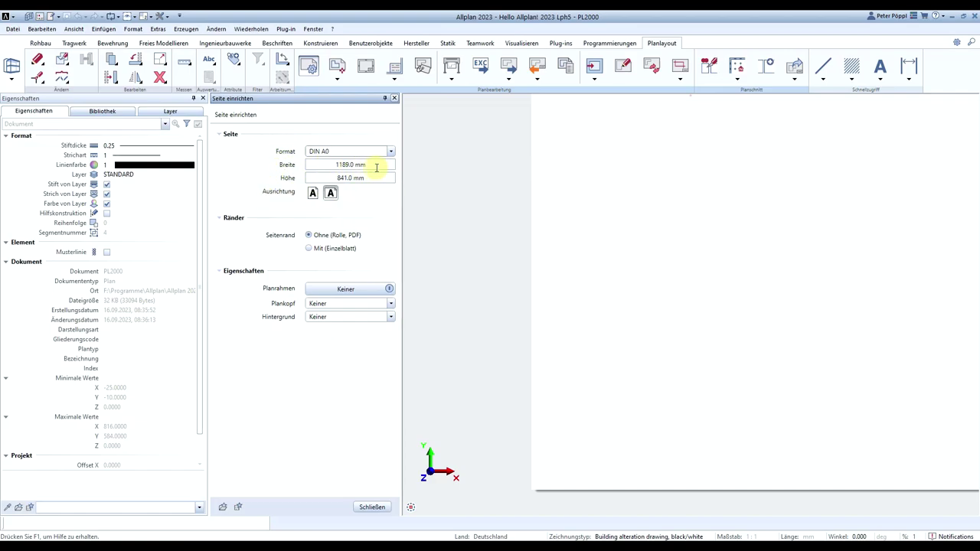
click(376, 168)
text(-190)
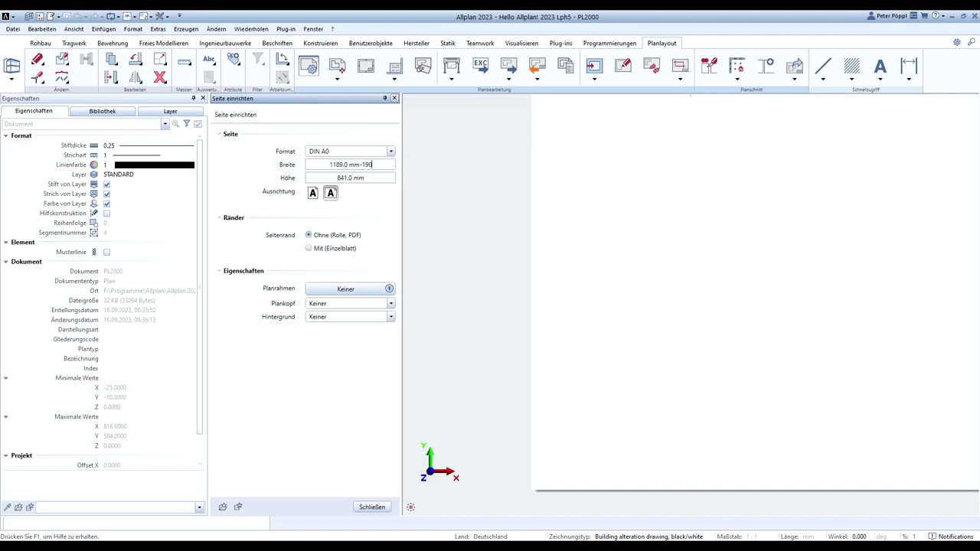
text(/2)
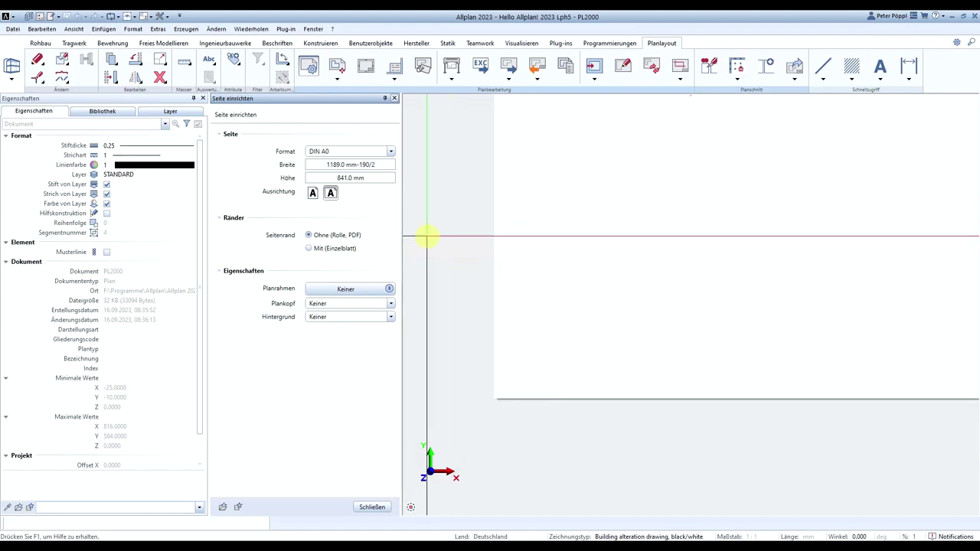
key(Return)
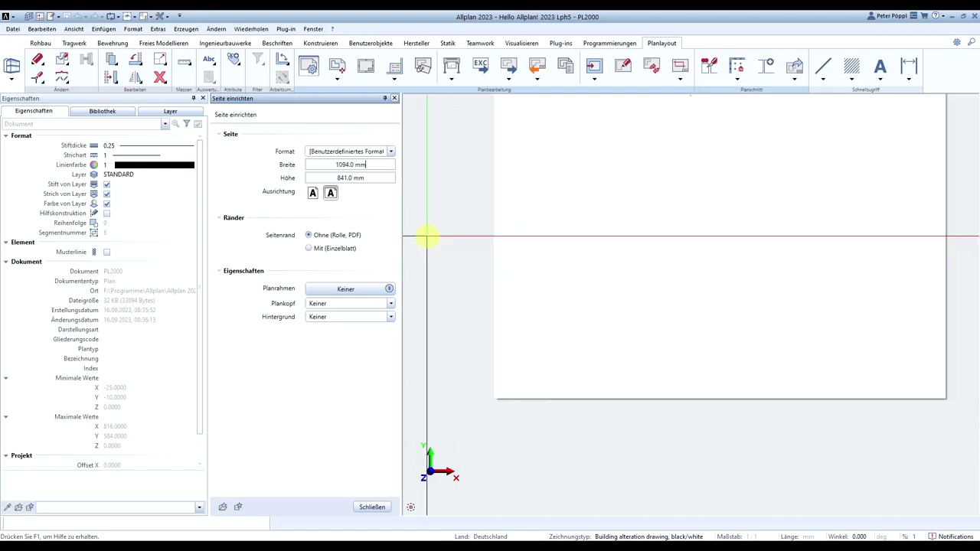
Place a DIN binding-margin plan frame (Heftrand-Rahmen) 1094 mm wide and 841 mm high on the page.
click(360, 71)
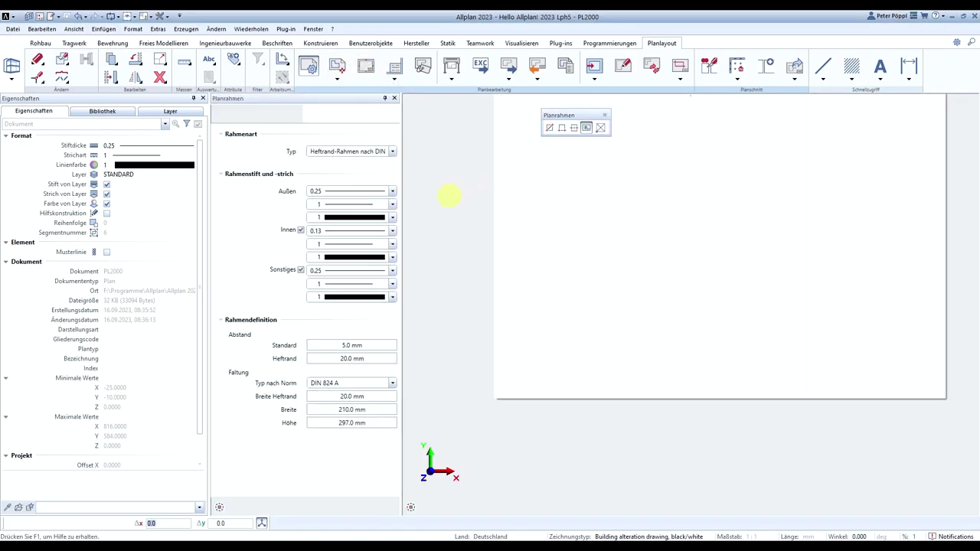
click(503, 104)
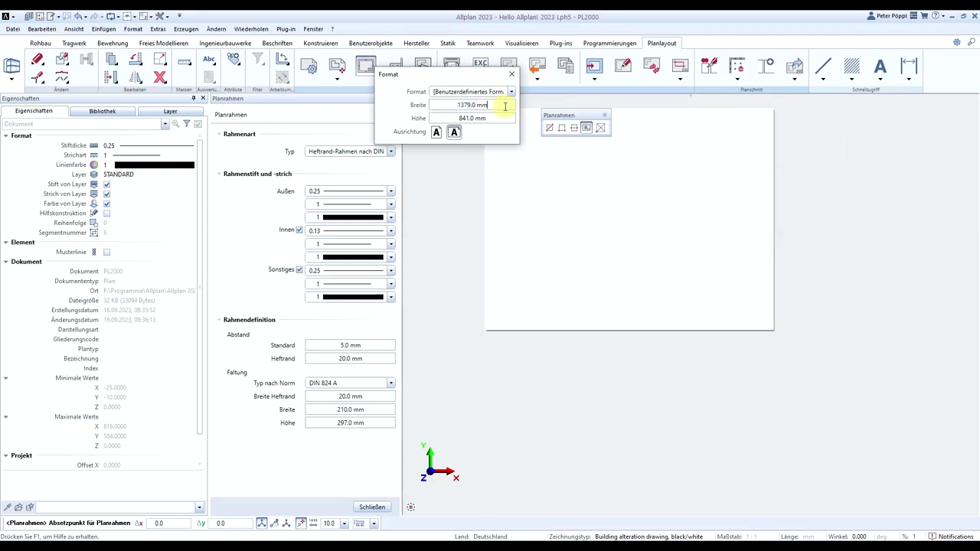
text(-)
click(515, 90)
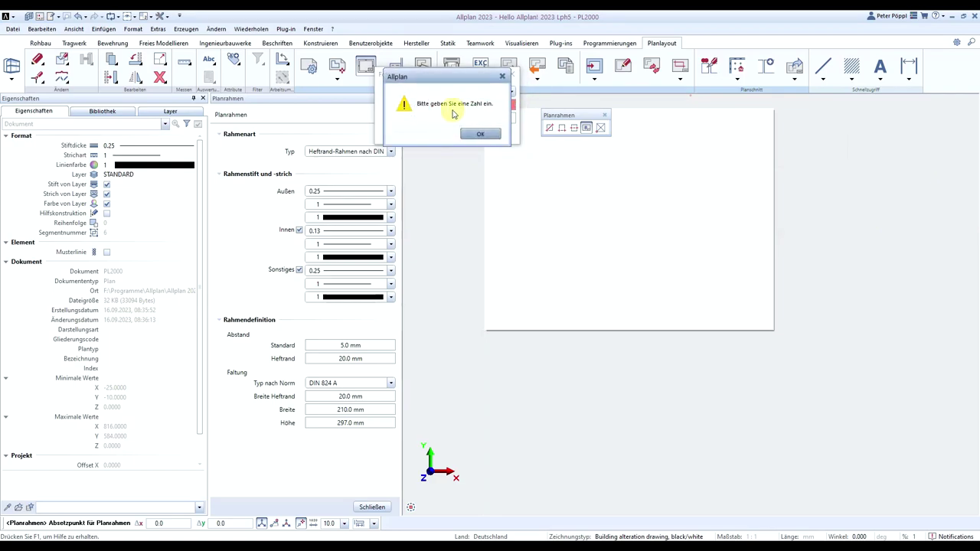
click(474, 131)
click(511, 91)
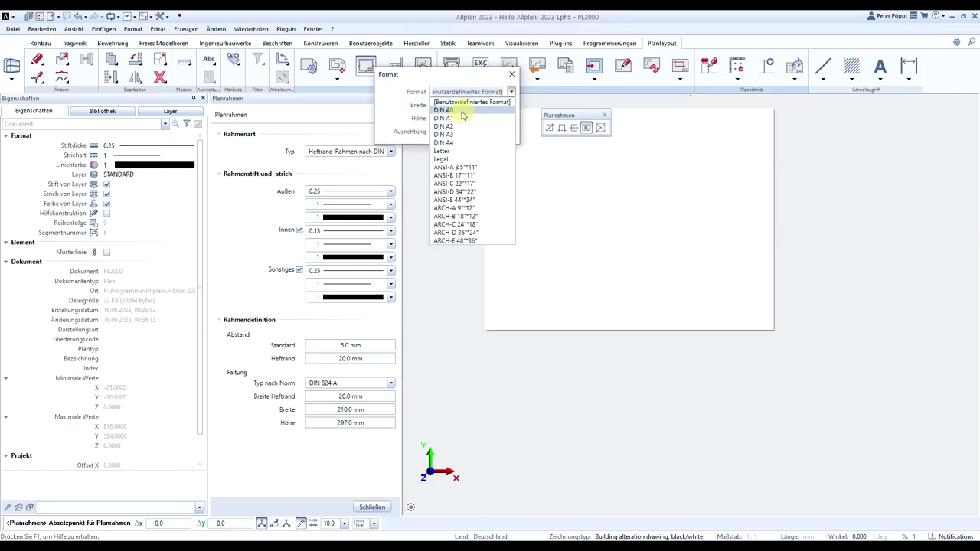
click(495, 107)
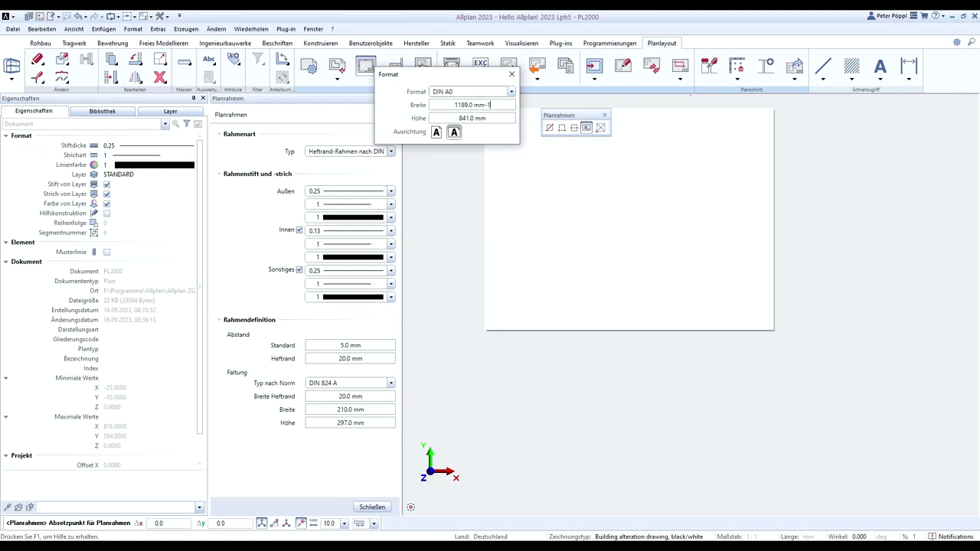
double_click(503, 104)
text(1094)
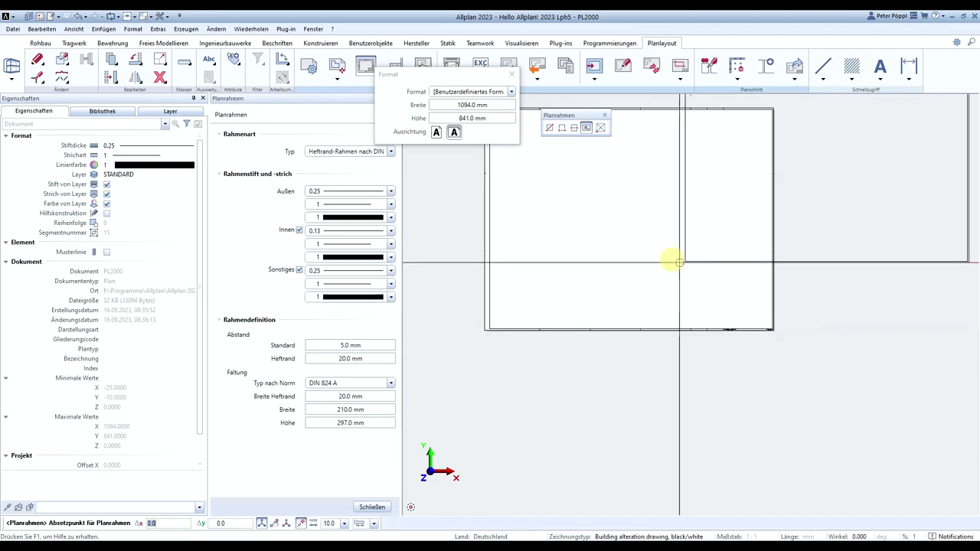
Label the plan frame with the title block 1 YT Main, placed at the frame's lower right corner.
click(394, 64)
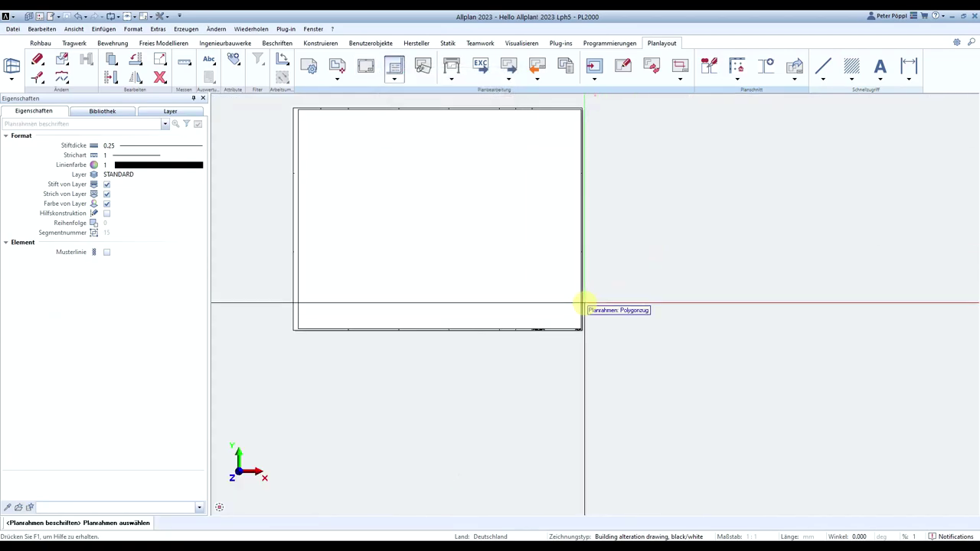
click(581, 305)
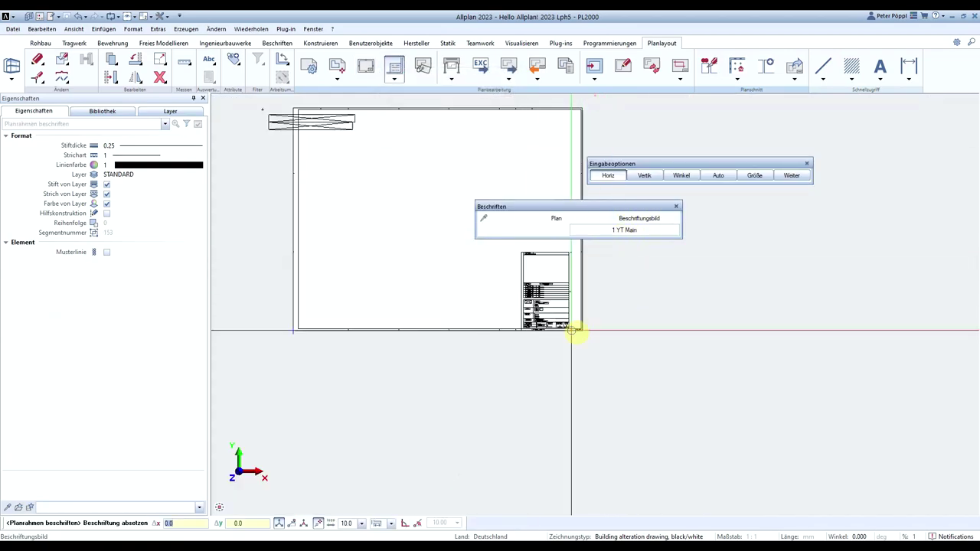
scroll(575, 328, up, 4)
click(648, 374)
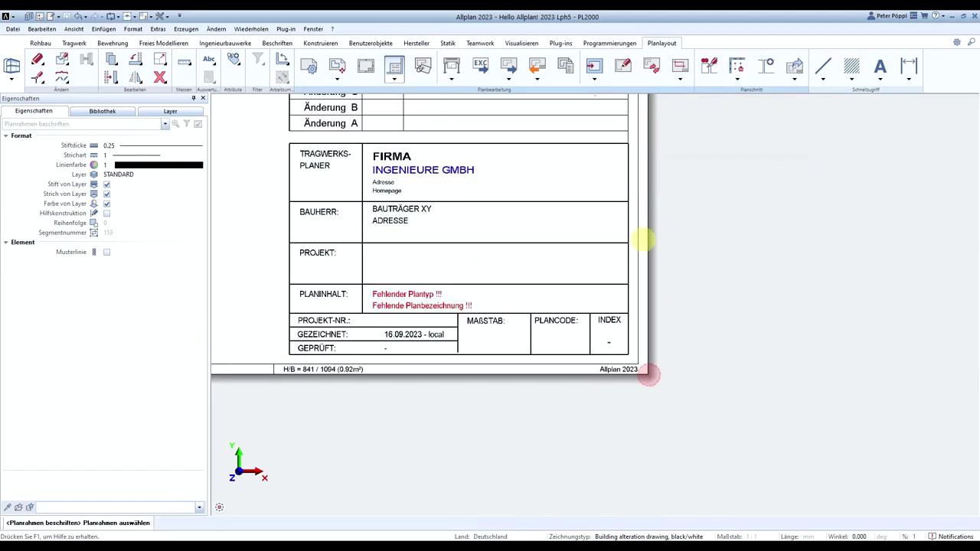
Add the label 2 YT Schalplan from Planköpfe Extern at the plan frame's lower right corner and finish labelling.
scroll(581, 284, down, 3)
click(413, 331)
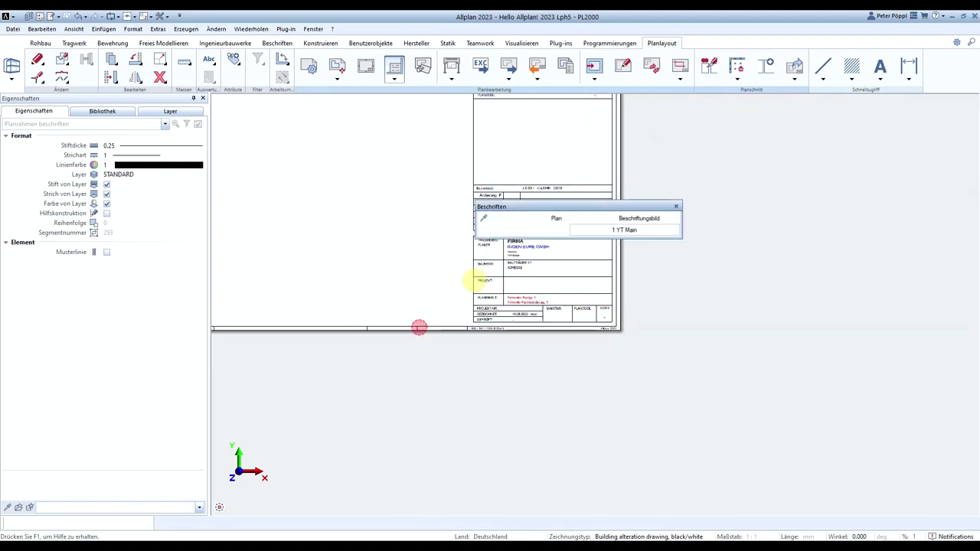
click(621, 226)
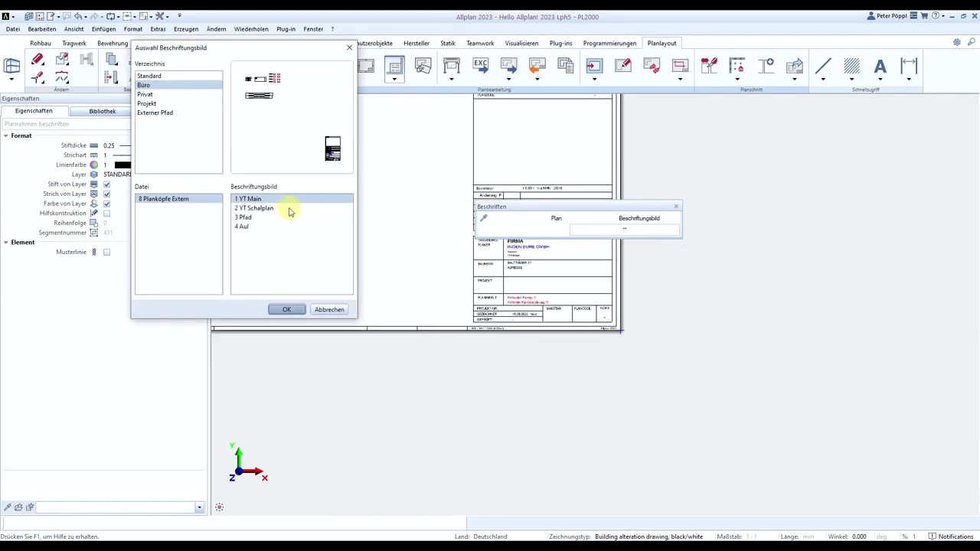
click(275, 206)
click(285, 306)
scroll(616, 327, up, 5)
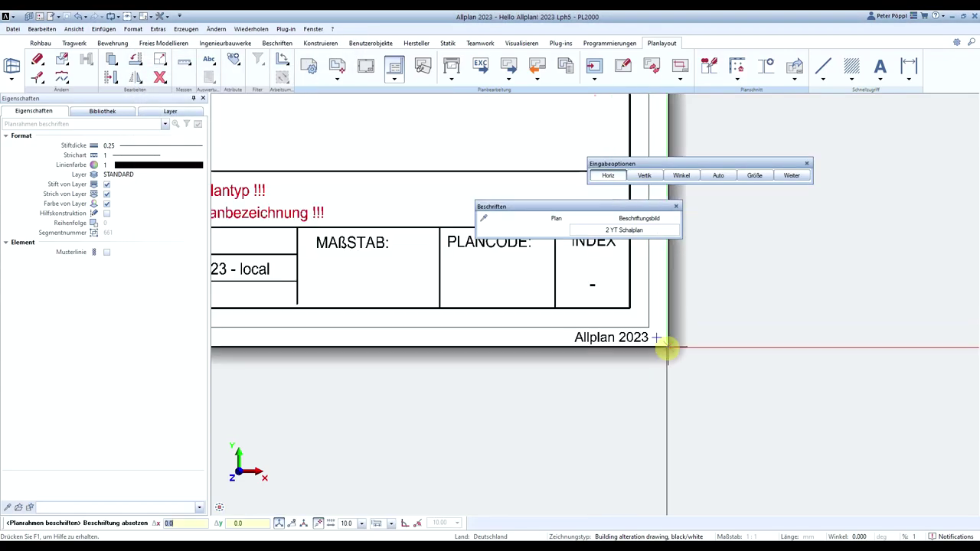
scroll(663, 340, down, 6)
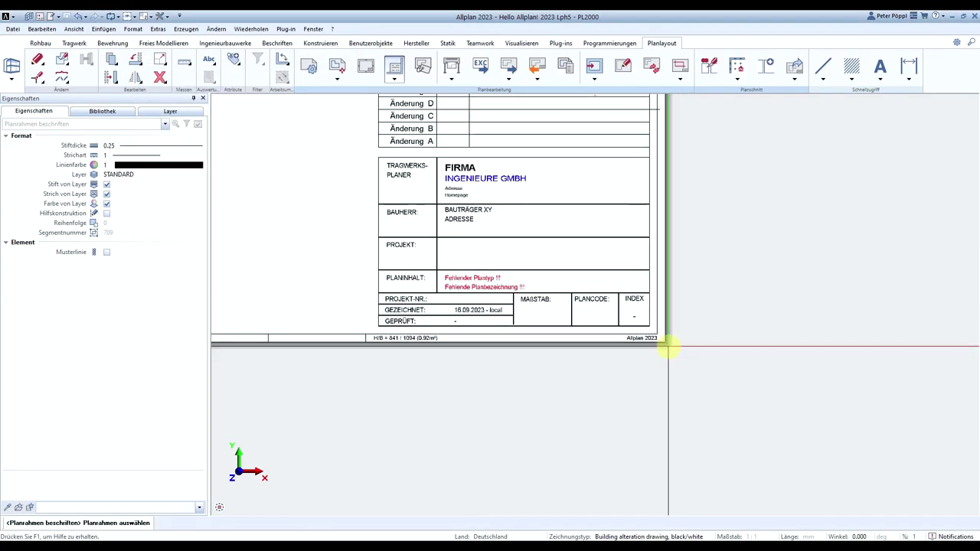
key(Escape)
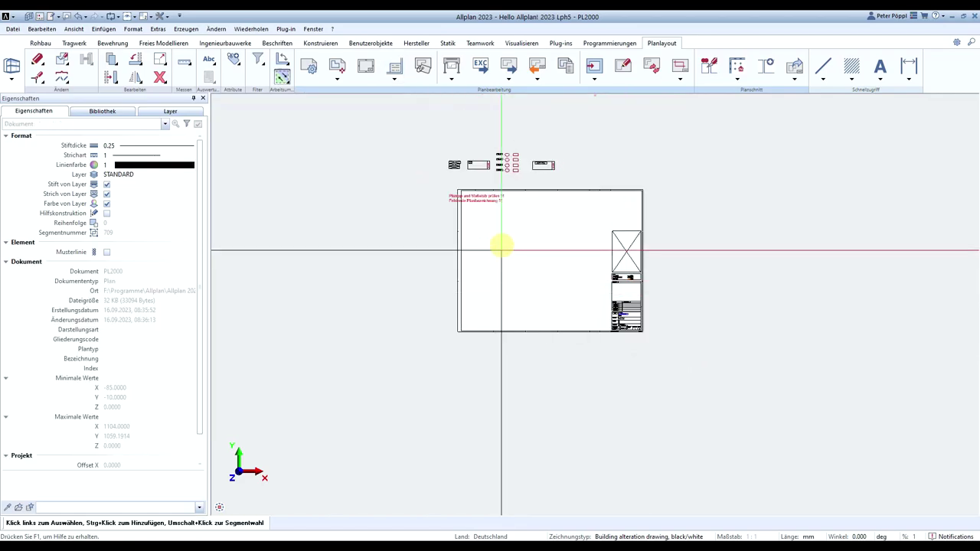
scroll(459, 183, up, 5)
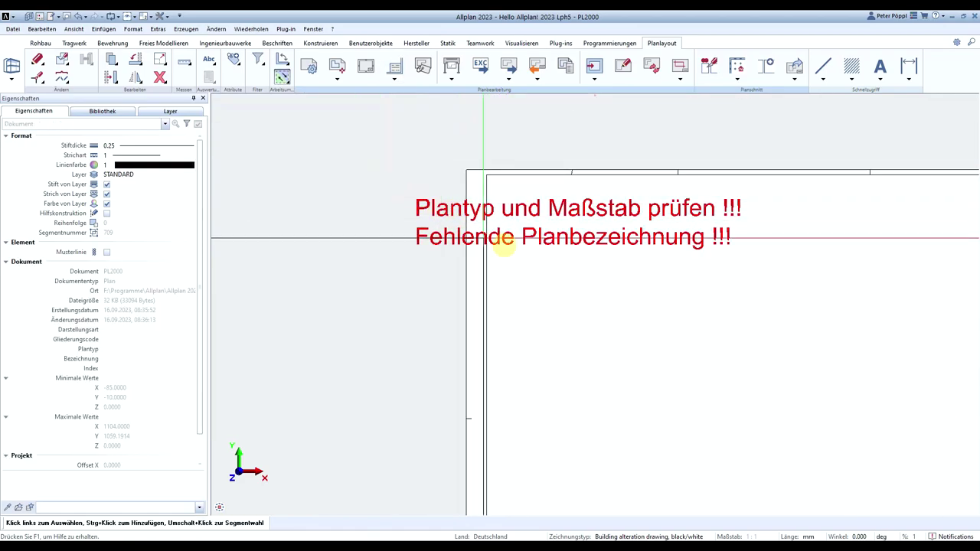
Move the two-line red check note (Plantyp und Maßstab prüfen, Fehlende Planbezeichnung) from its reference point to the plan frame's upper left inner corner.
mouse_move(919, 515)
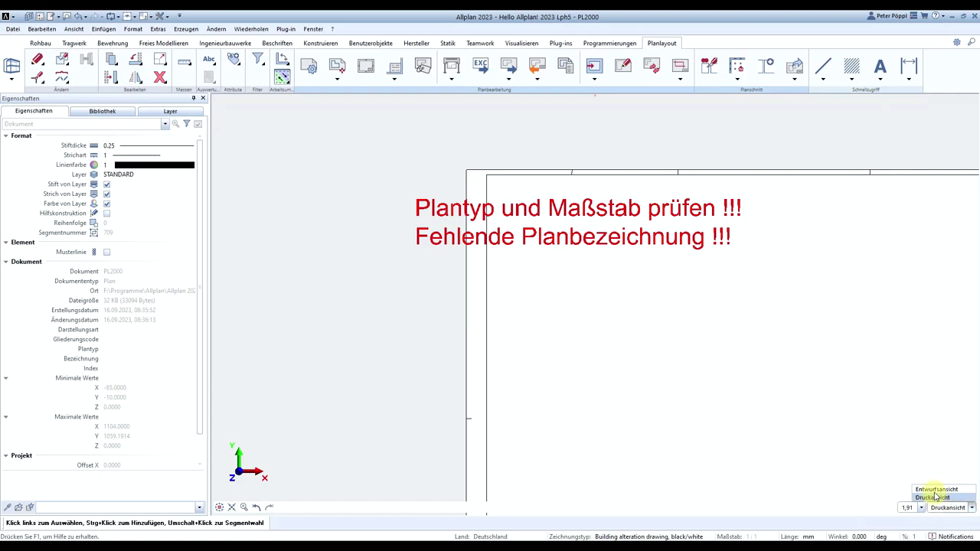
key(ctrl+m)
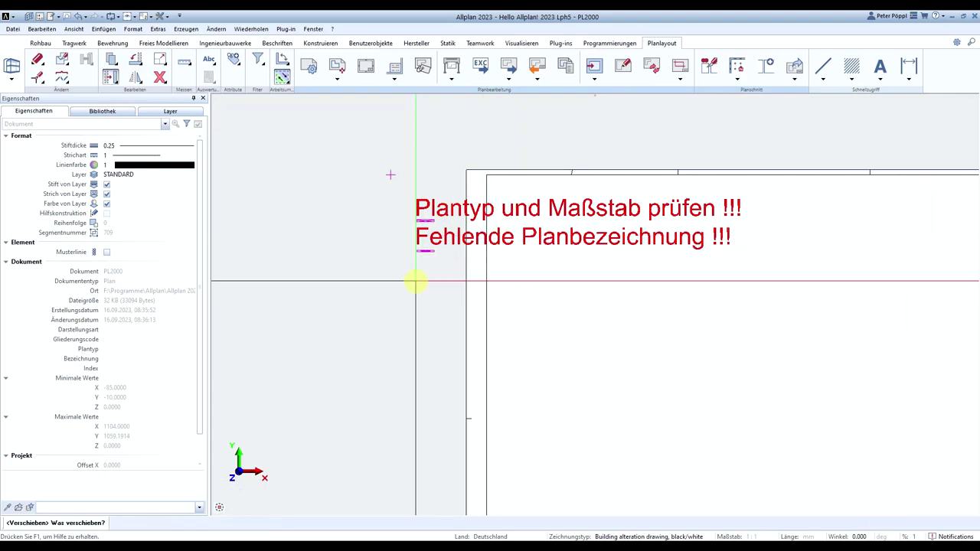
drag(440, 268, 368, 142)
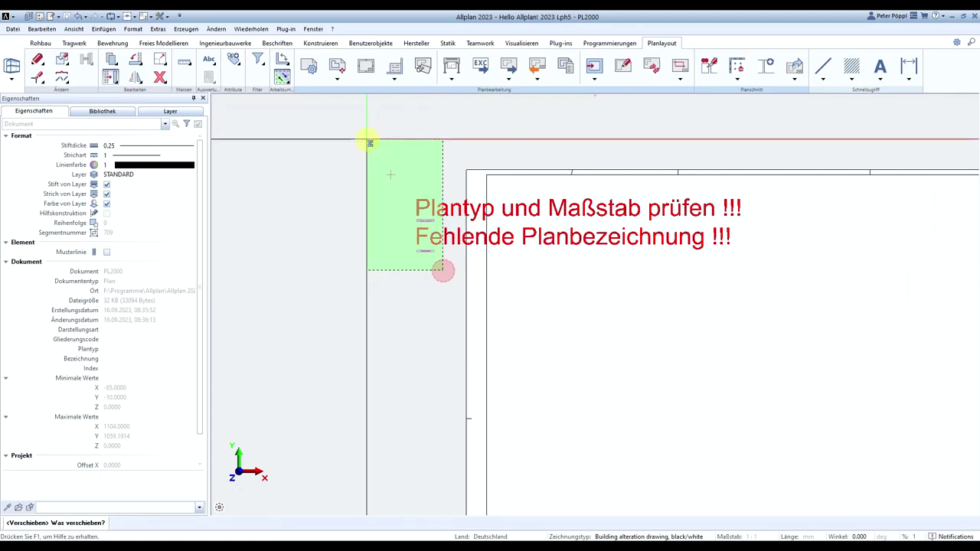
click(392, 174)
click(485, 175)
key(Escape)
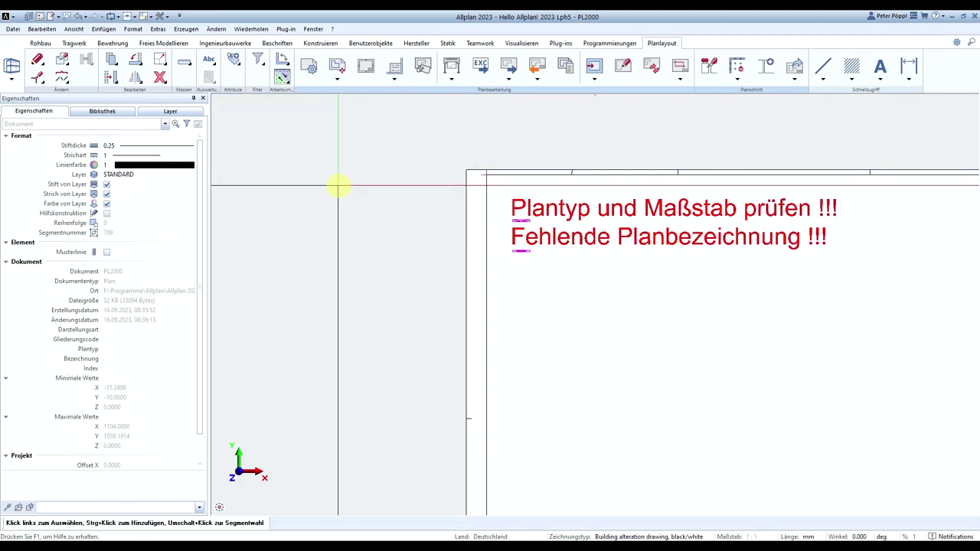
Measure the width of the title block strip along the lower page edge, from the fold line to the lower right corner.
scroll(338, 186, down, 5)
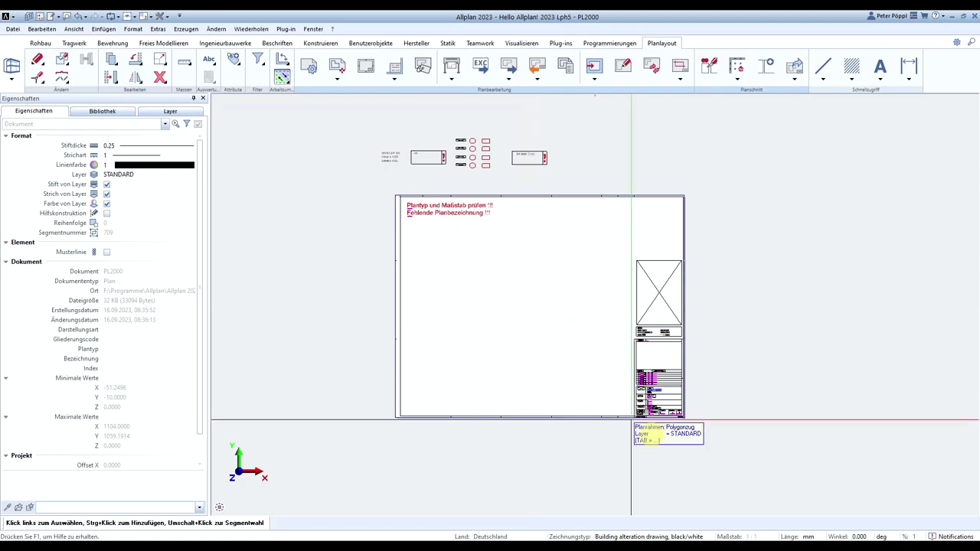
scroll(639, 417, up, 5)
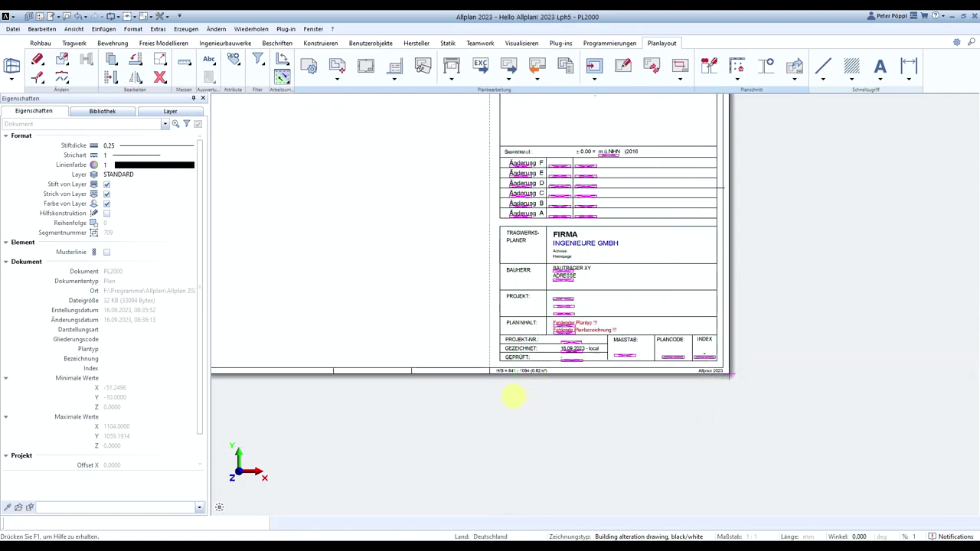
key(ctrl+m)
click(488, 373)
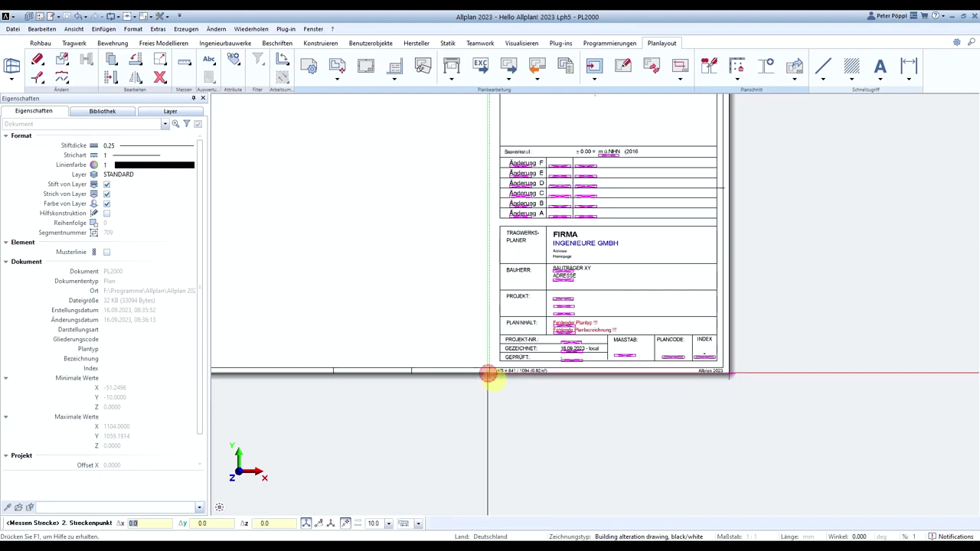
click(730, 374)
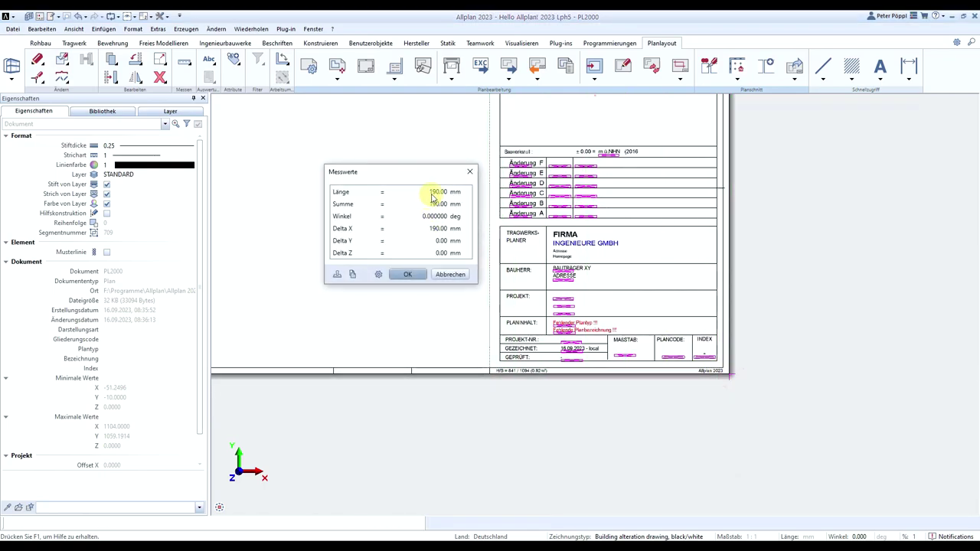
click(451, 275)
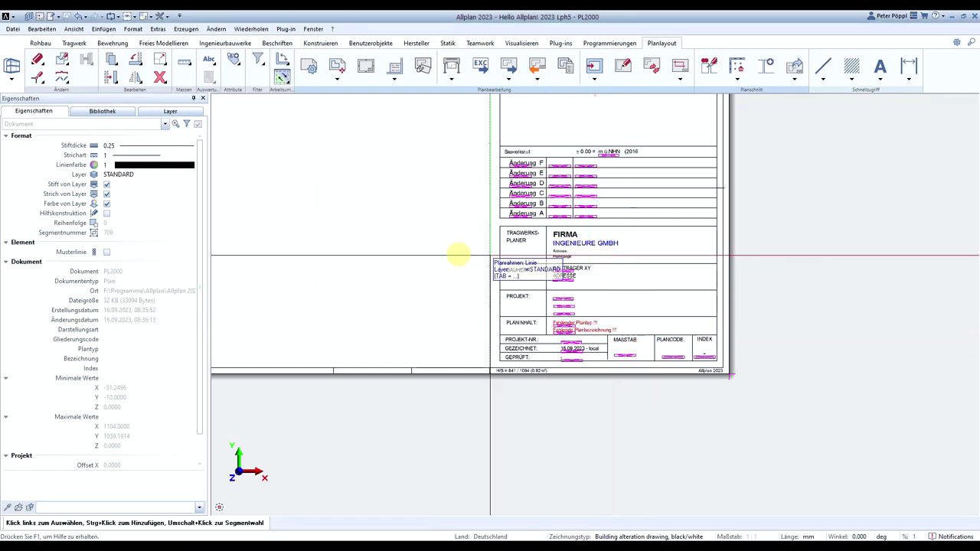
Start placing a plan element and check the numbered drawing file list without choosing a file.
scroll(560, 345, down, 3)
scroll(431, 311, down, 3)
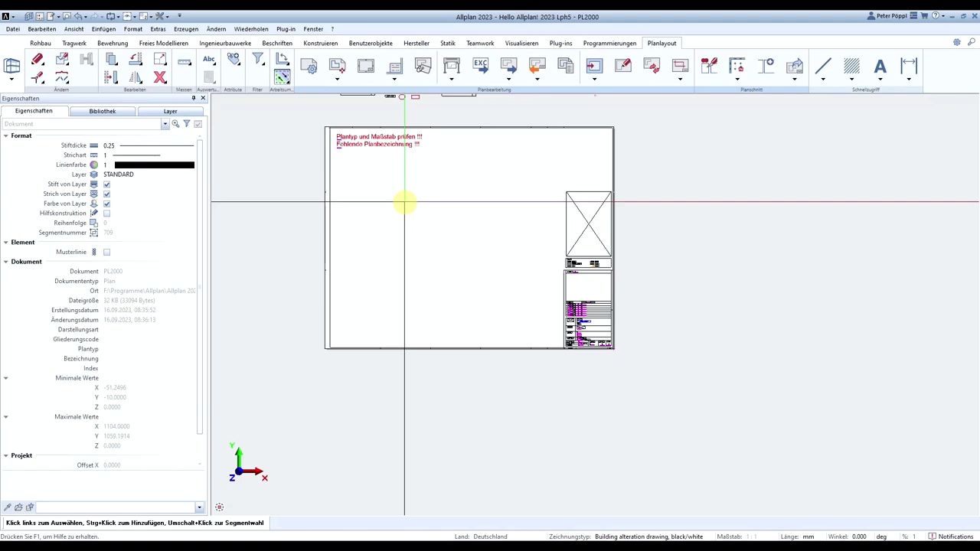
click(338, 71)
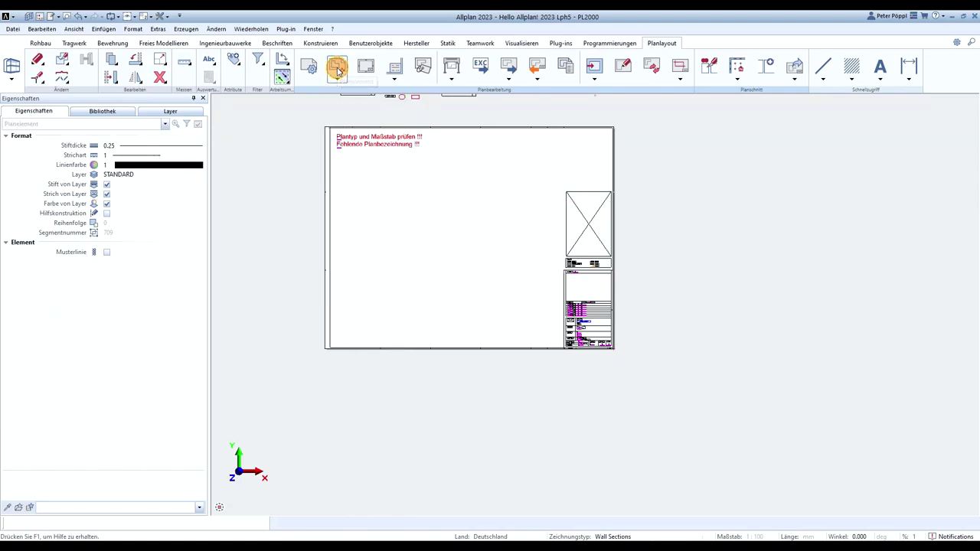
drag(553, 211, 333, 127)
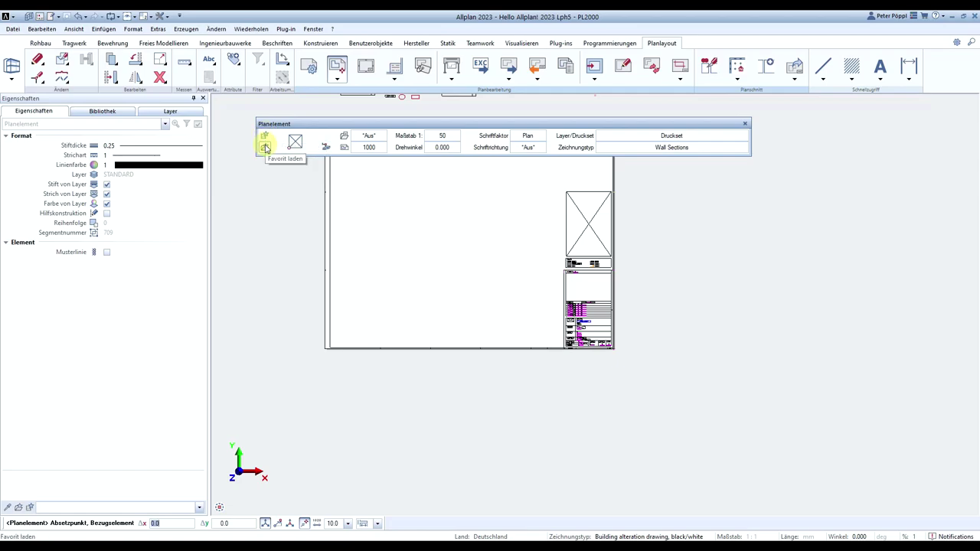
click(370, 148)
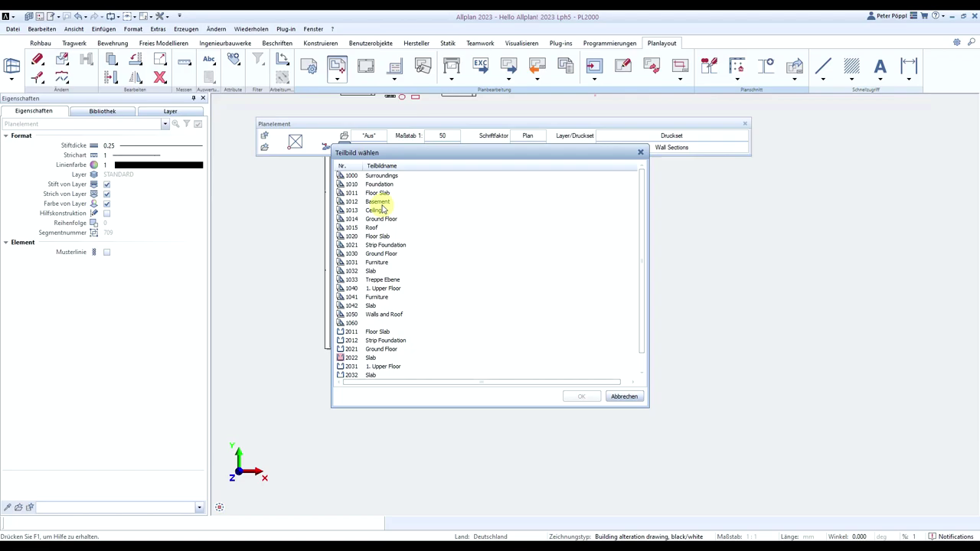
click(625, 397)
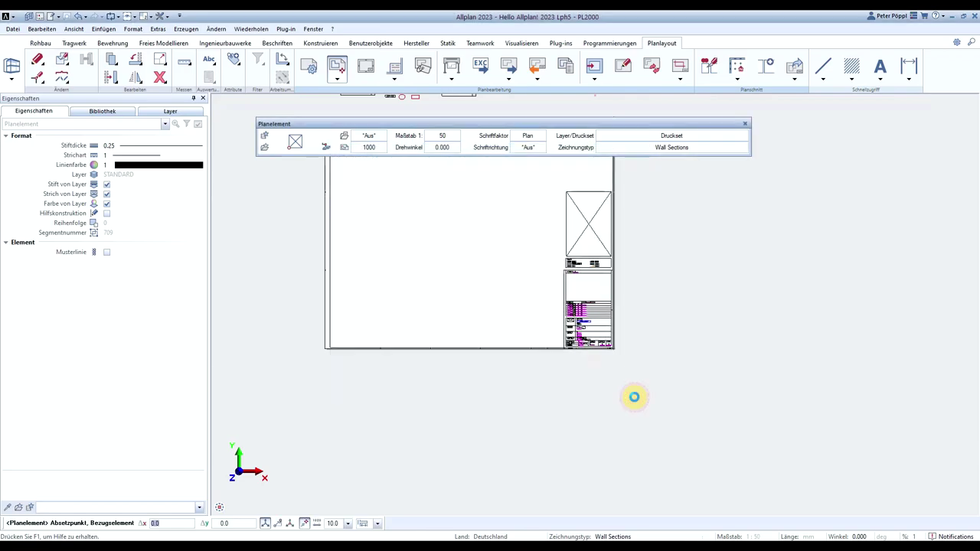
Examine the drawing files offered for the plan element by drawing assignment, by building structure and by its derivations.
click(325, 149)
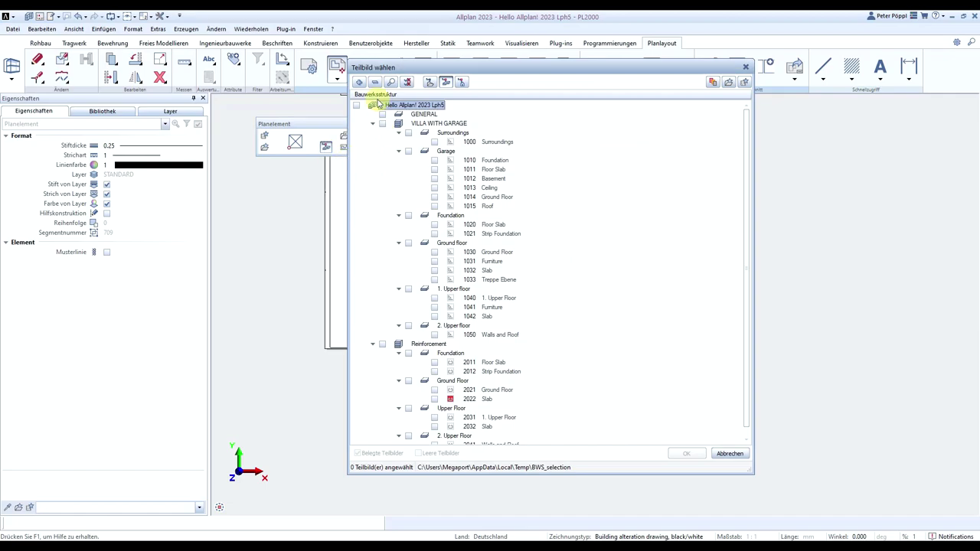
click(376, 82)
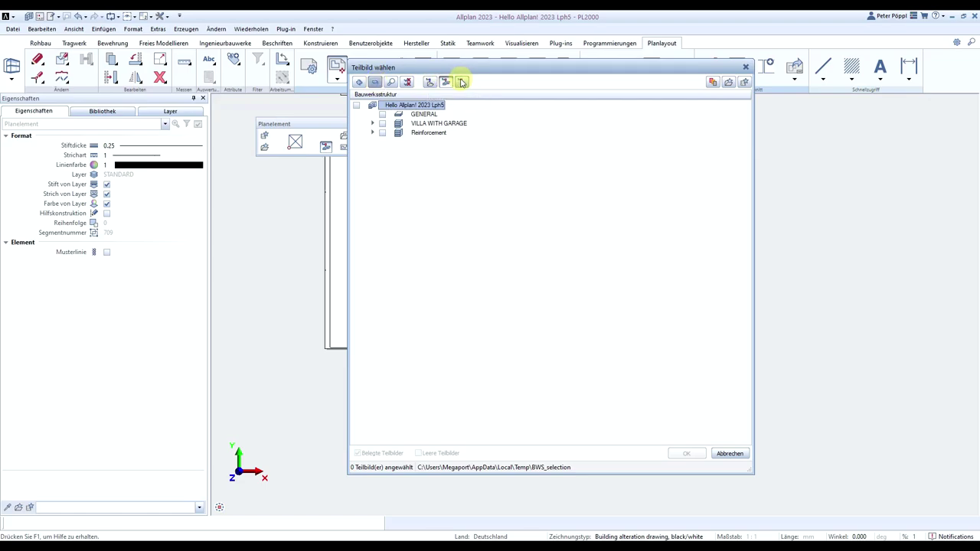
click(430, 82)
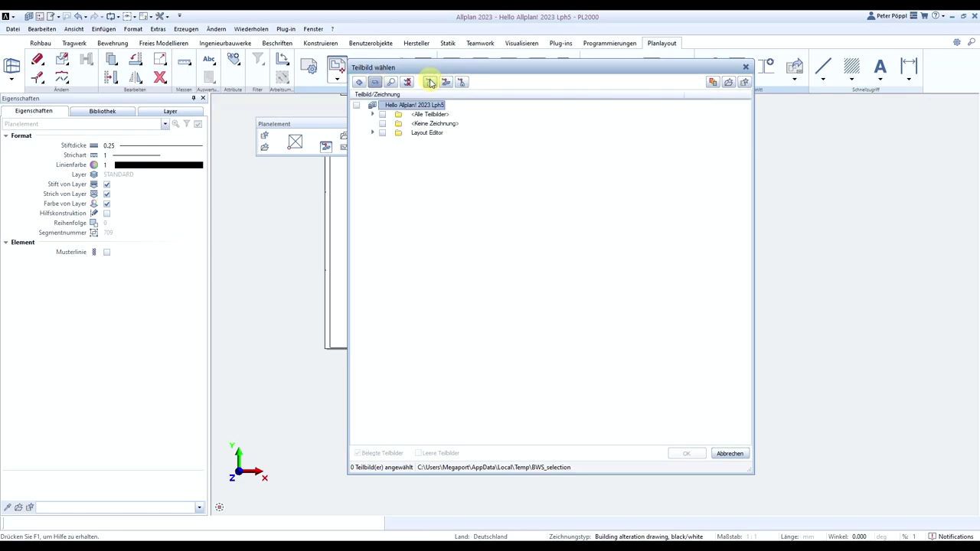
click(372, 115)
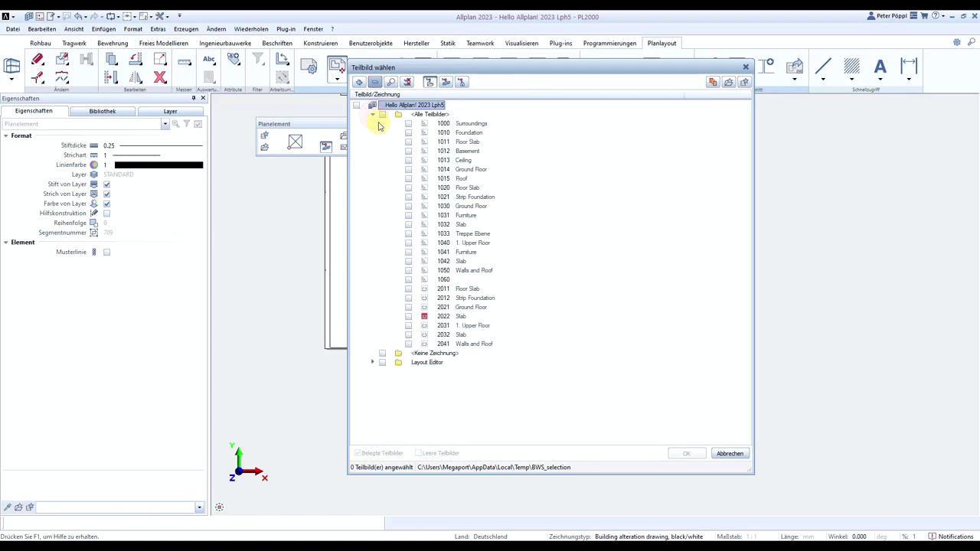
click(373, 362)
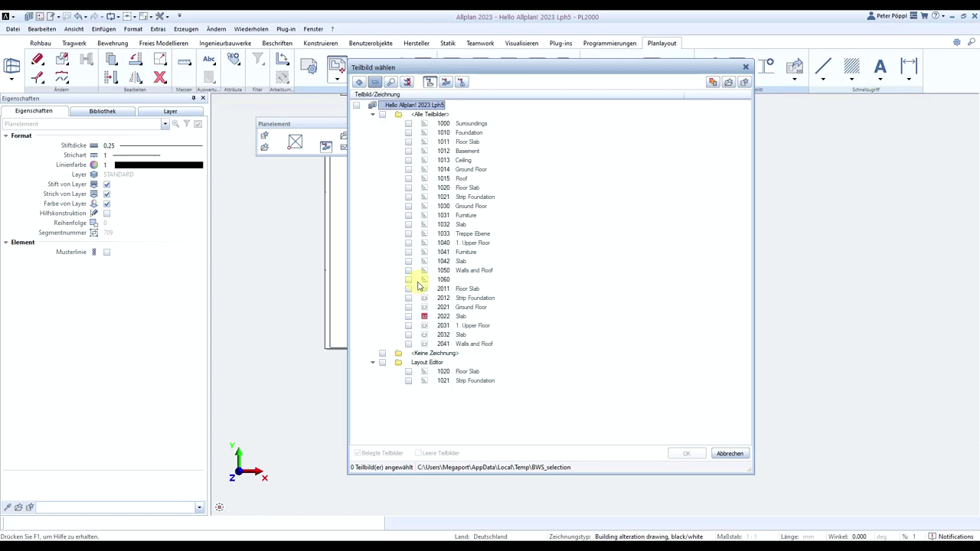
click(445, 82)
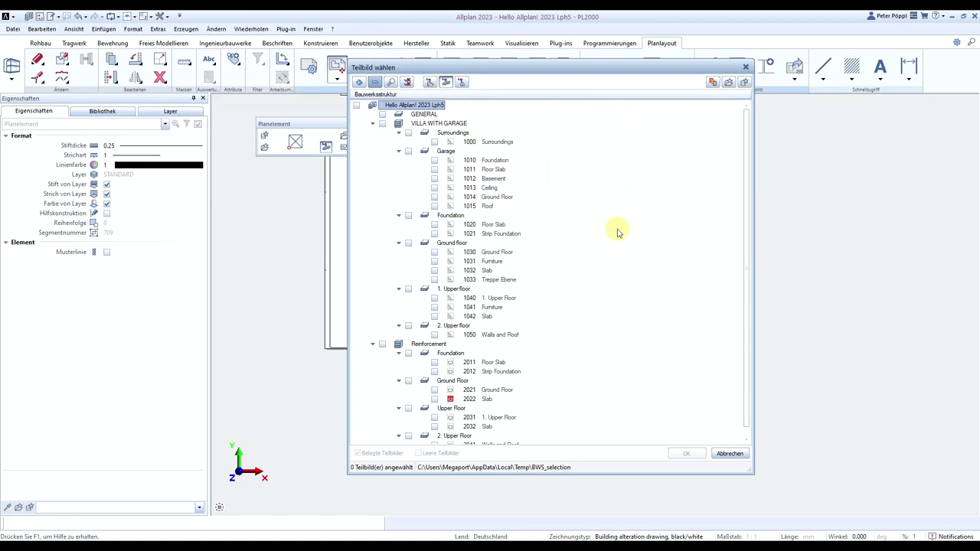
click(461, 83)
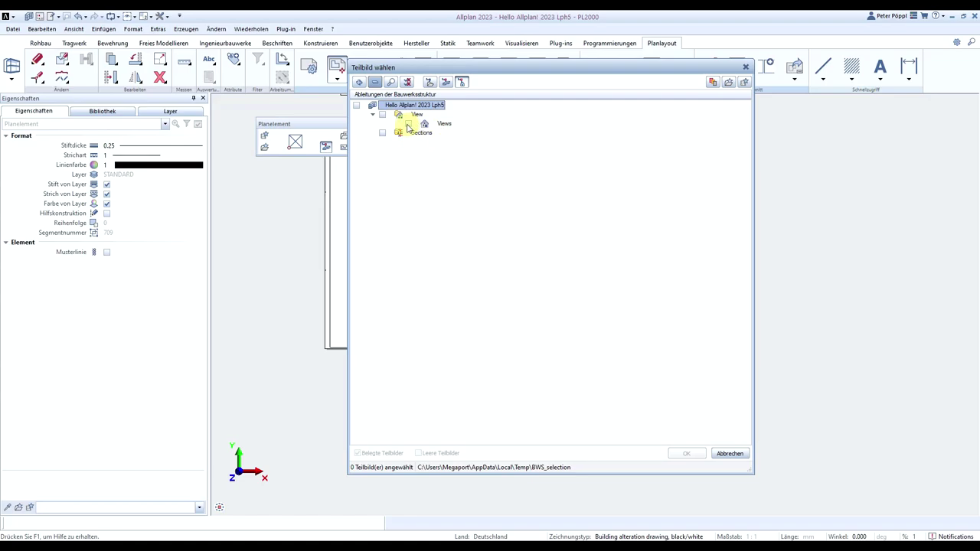
click(446, 82)
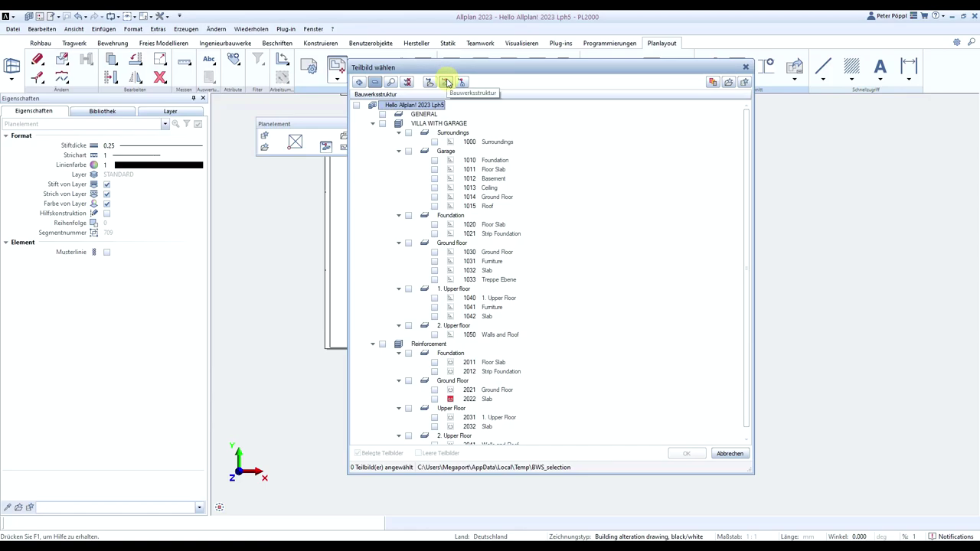
Choose reinforcement file 2011 Floor Slab and garage files 1010 Foundation, 1011 Floor Slab and 1012 Basement for the plan element.
click(565, 304)
scroll(563, 295, down, 1)
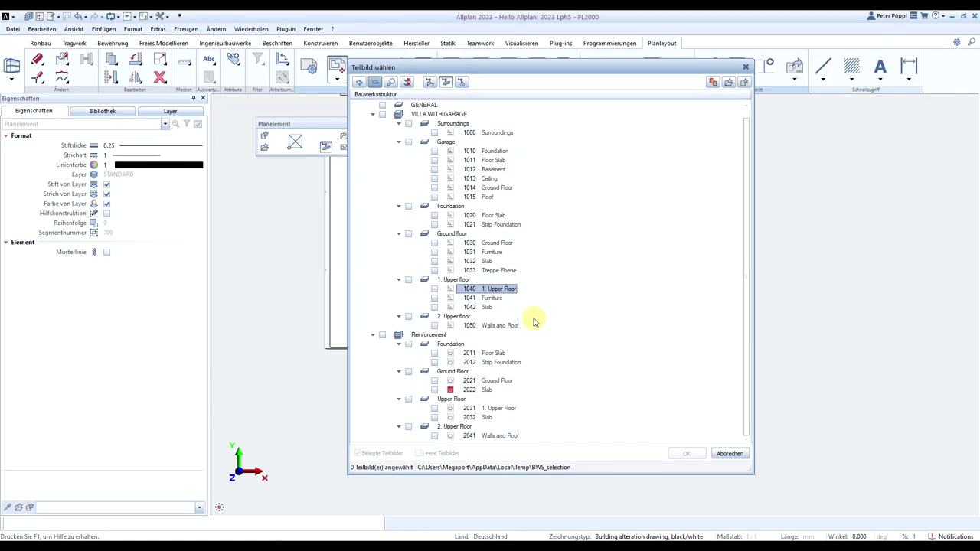
scroll(490, 230, up, 1)
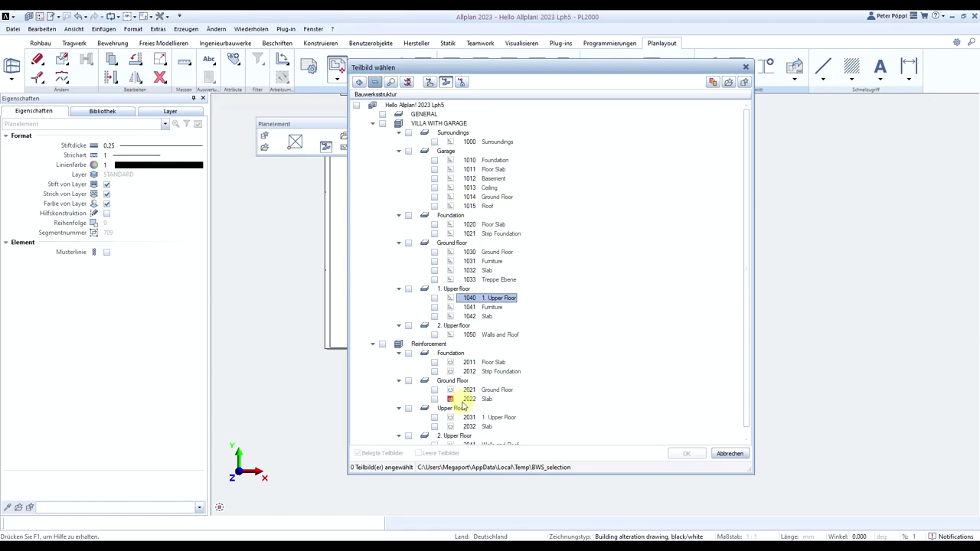
scroll(425, 350, down, 1)
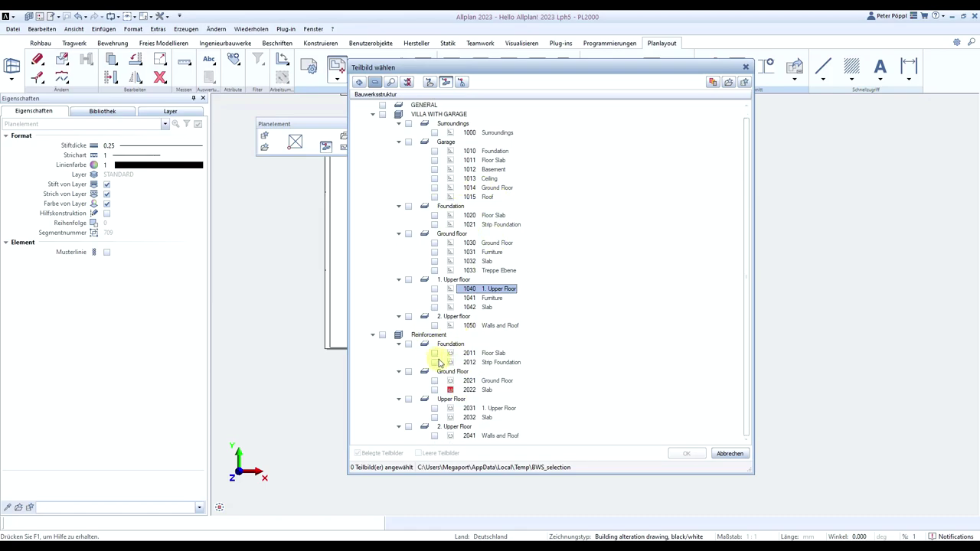
click(434, 353)
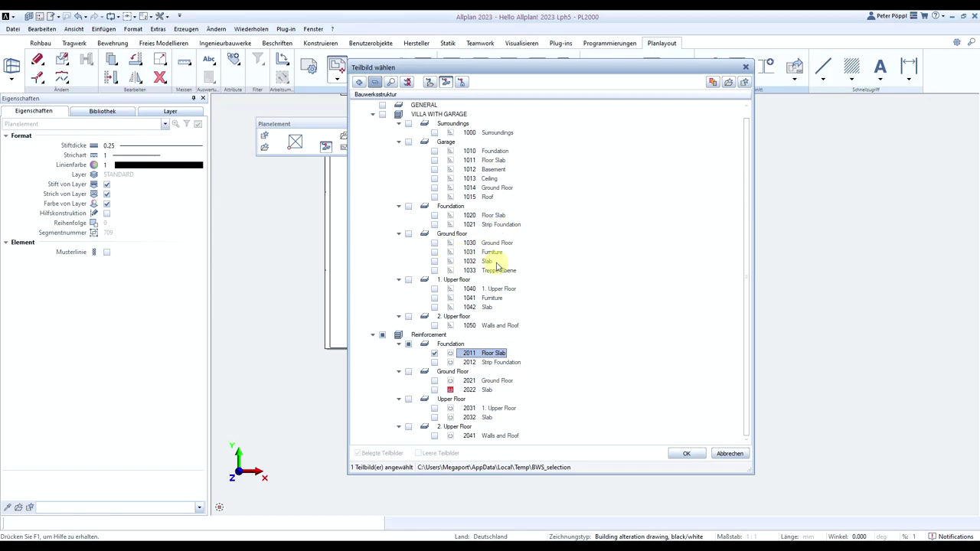
click(435, 161)
click(434, 170)
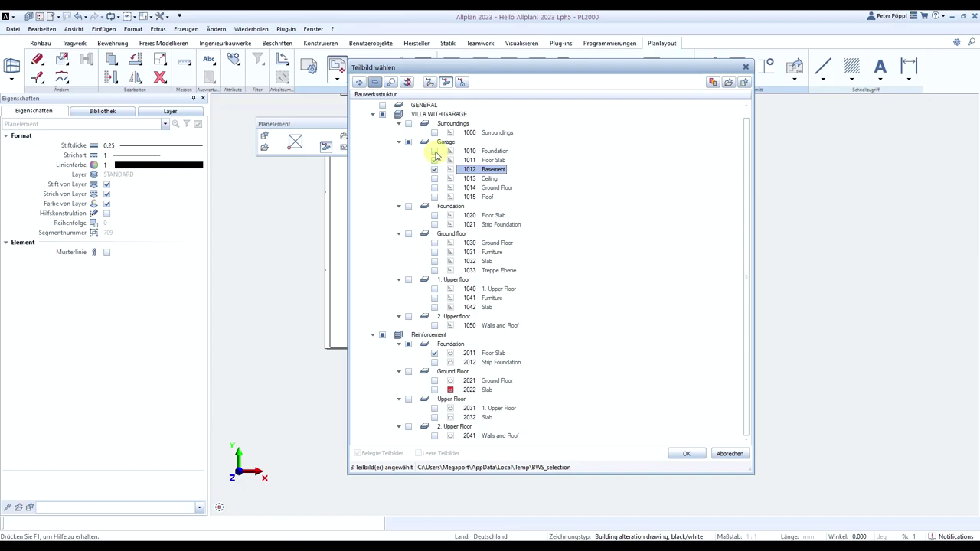
click(434, 151)
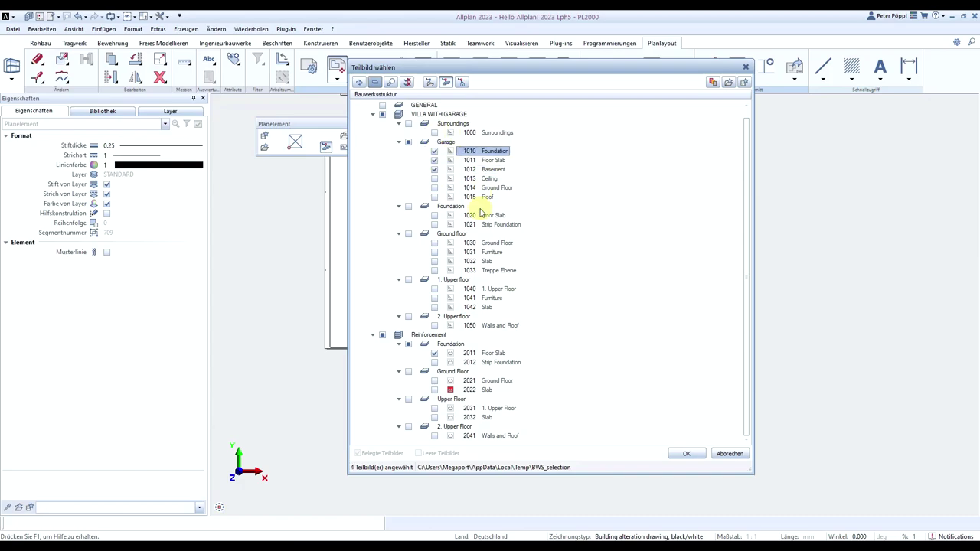
click(687, 454)
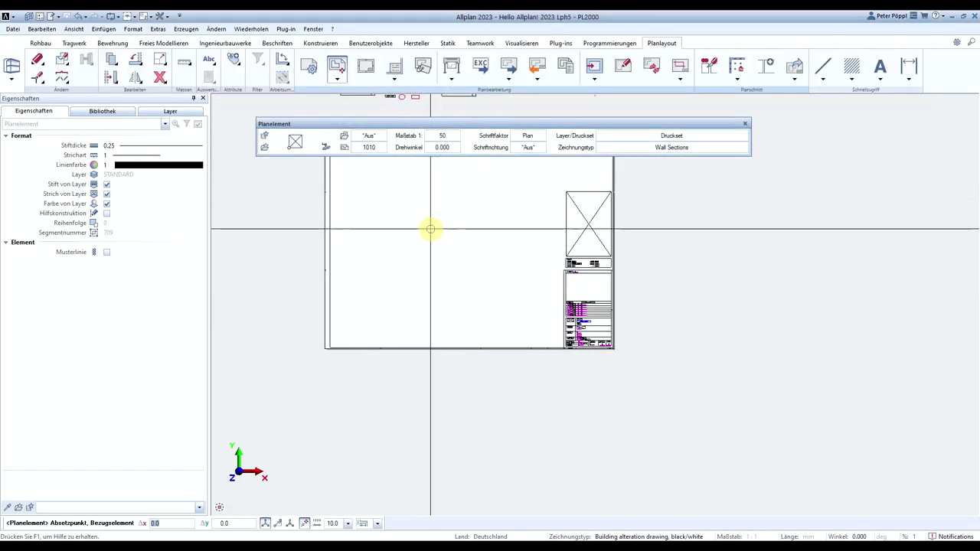
Set the plan element's scale to 1:25 and its text factor (Schriftfaktor) to 2.
scroll(437, 227, down, 3)
scroll(424, 198, up, 3)
scroll(424, 198, down, 3)
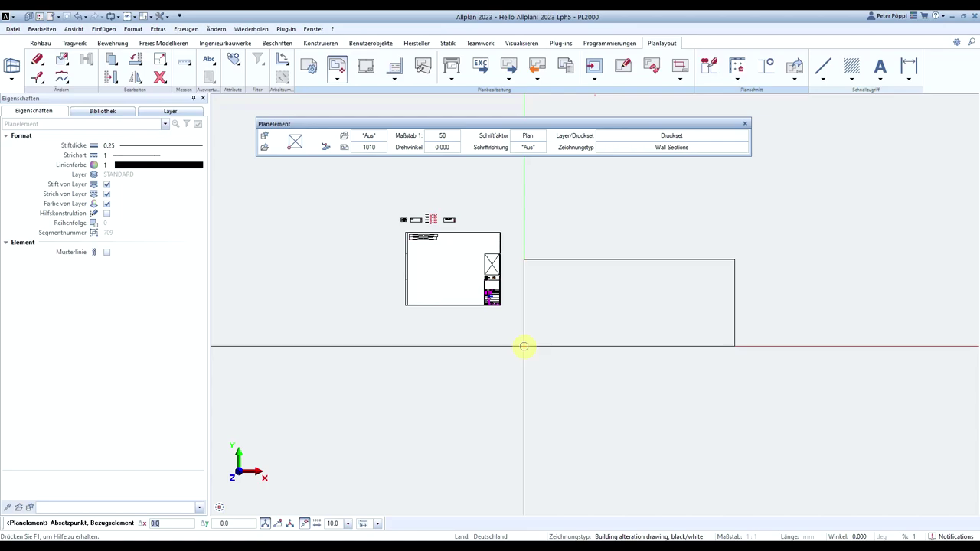
click(442, 138)
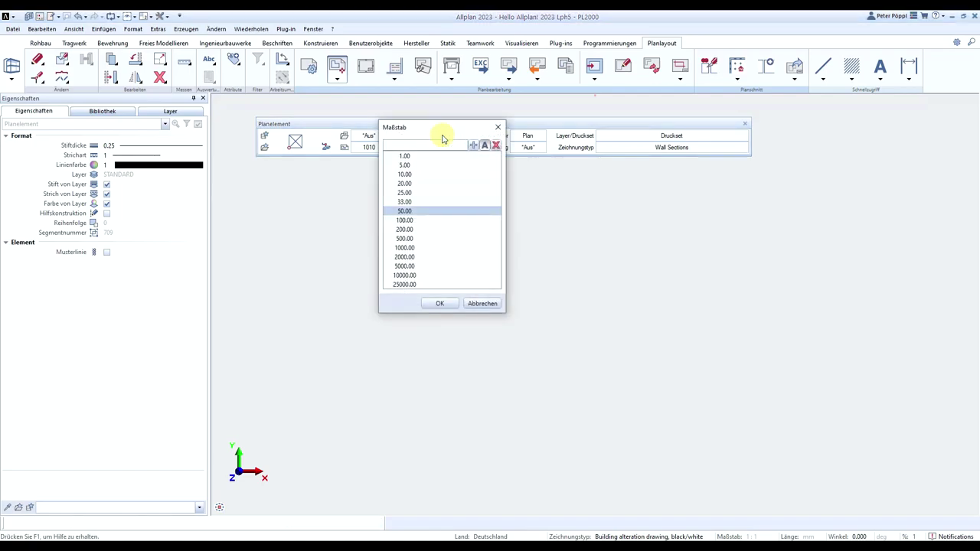
double_click(405, 193)
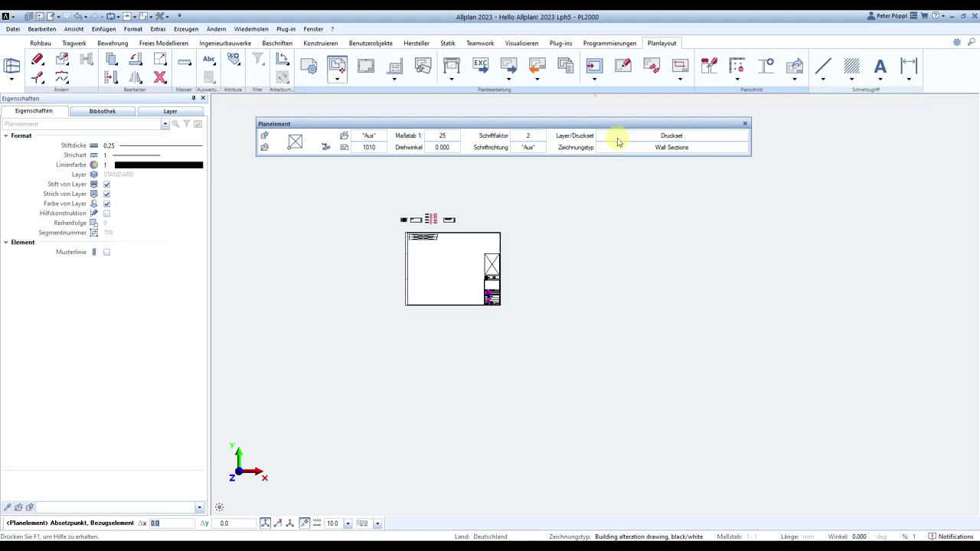
click(647, 139)
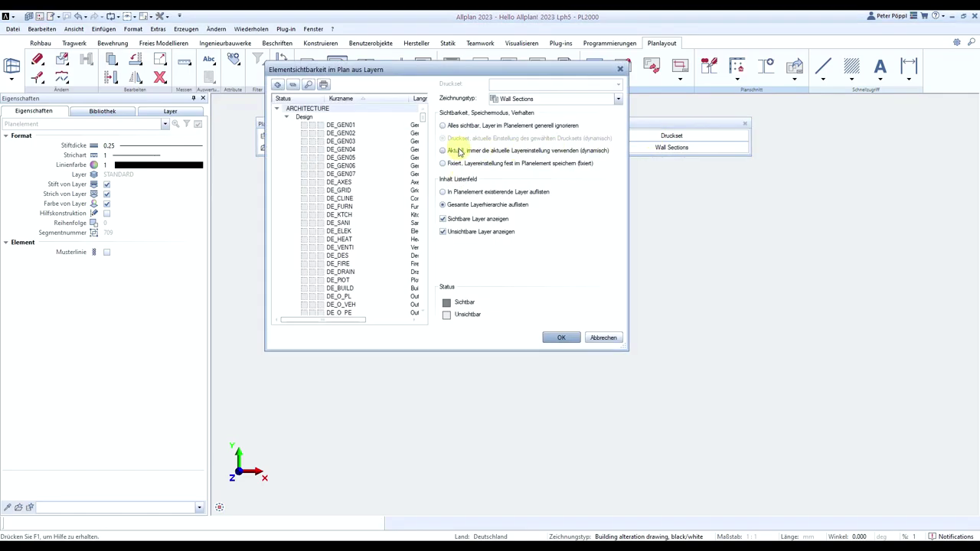
click(450, 126)
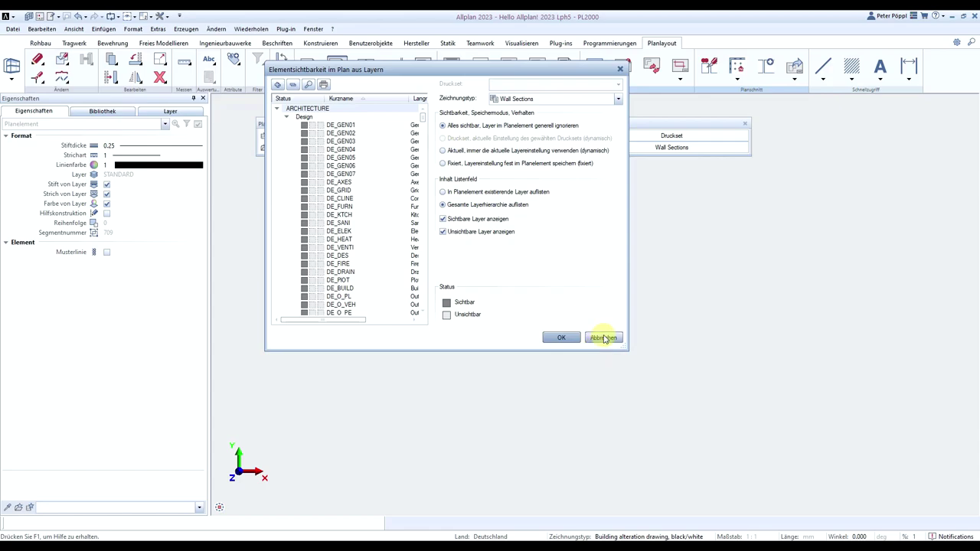
click(603, 339)
Set the plan element's drawing type (Zeichnungstyp) to Reinforcement drawing.
click(647, 148)
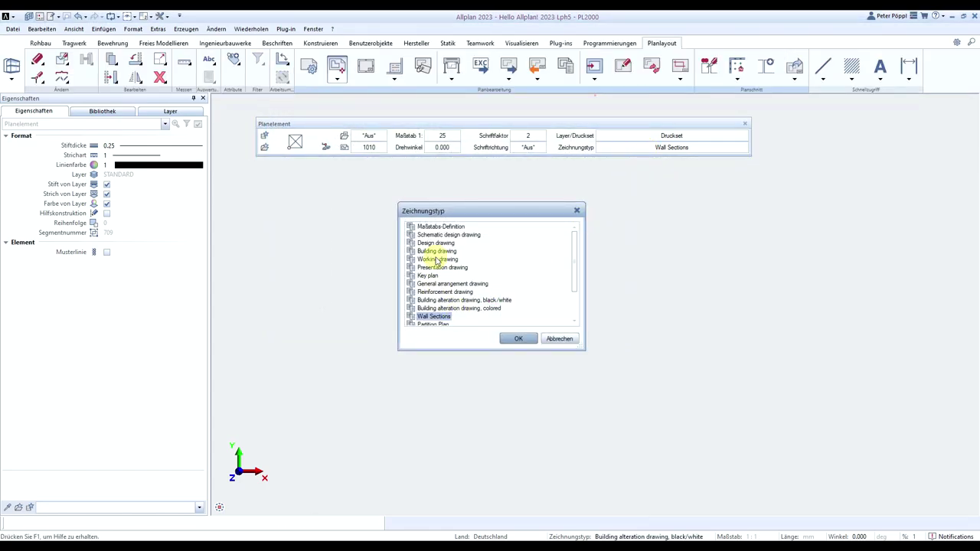
scroll(437, 260, down, 2)
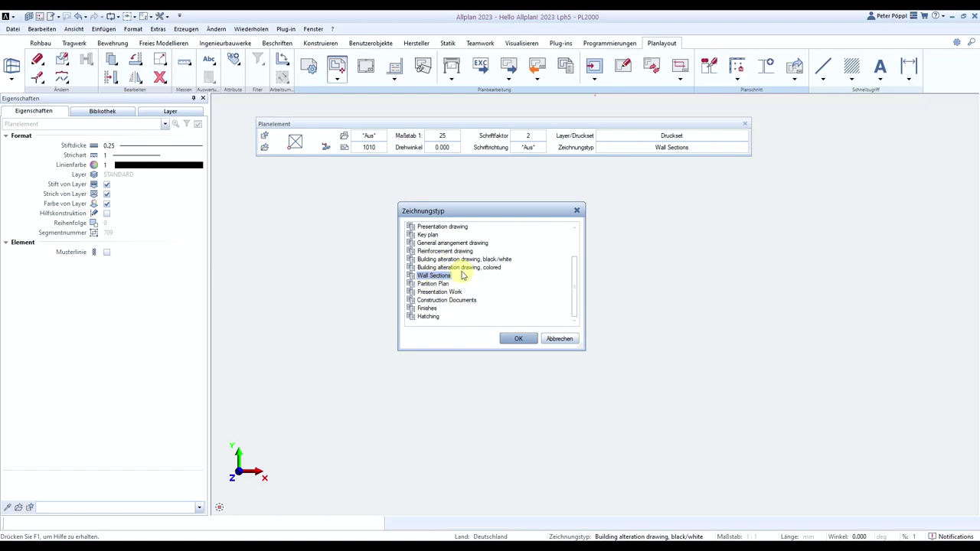
double_click(449, 252)
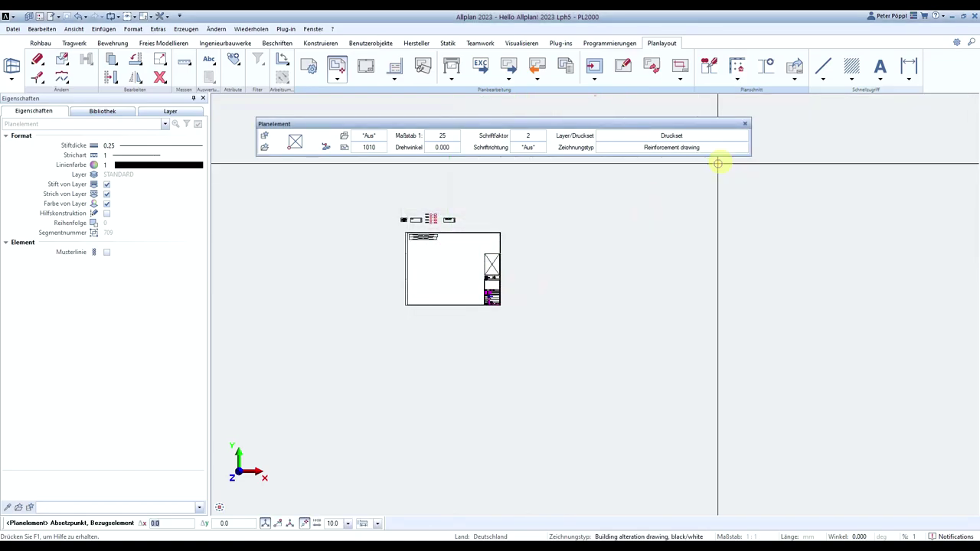
Make all layers visible in the plan elements (Alles sichtbar) and place the chosen drawing files below the plan page.
click(684, 139)
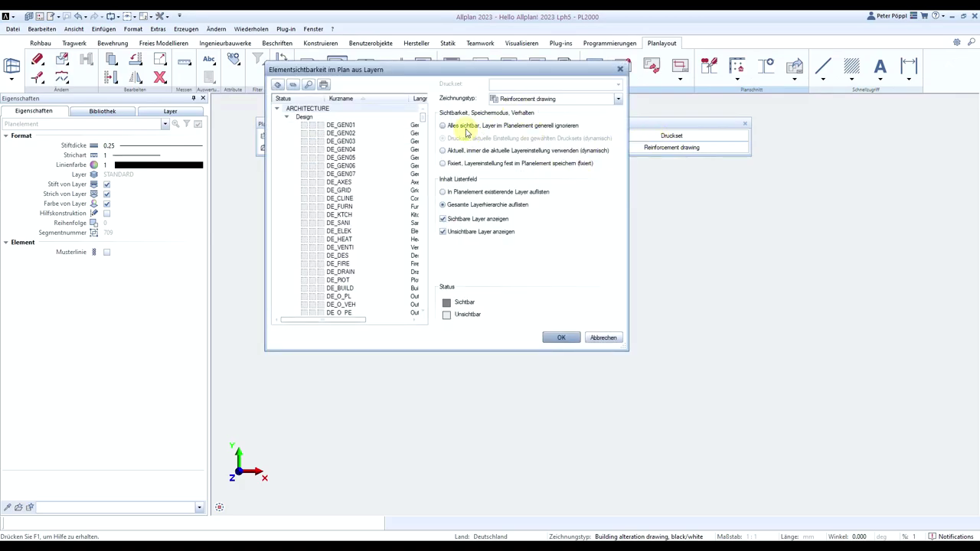
click(466, 128)
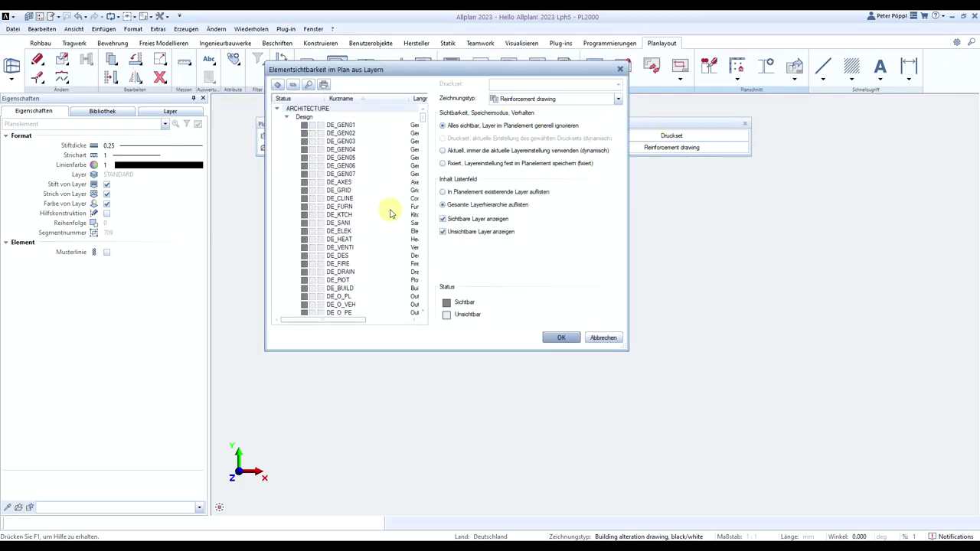
click(560, 338)
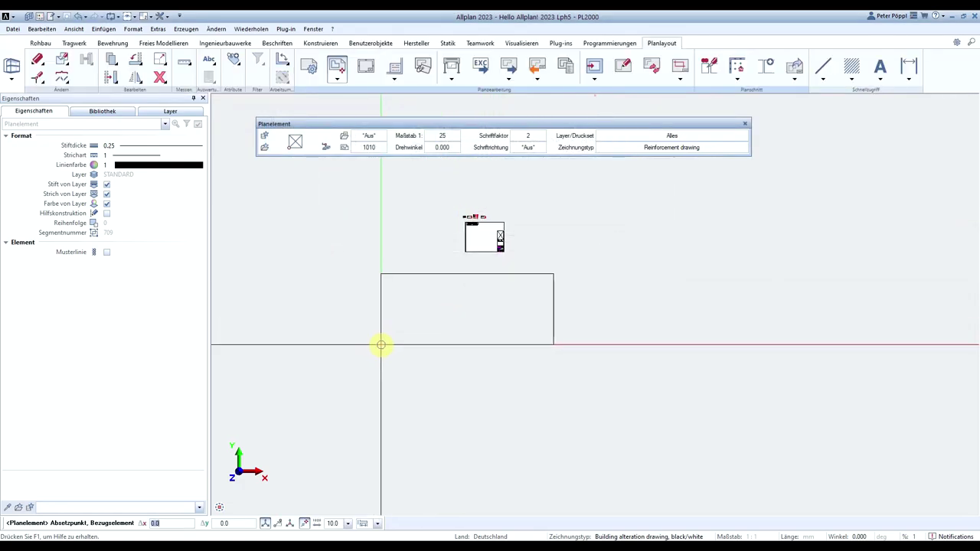
click(381, 343)
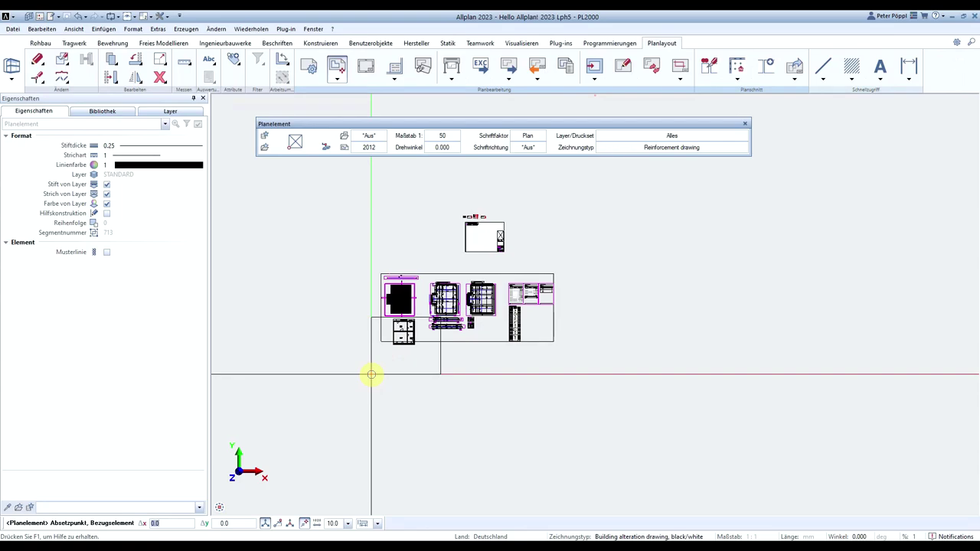
key(Escape)
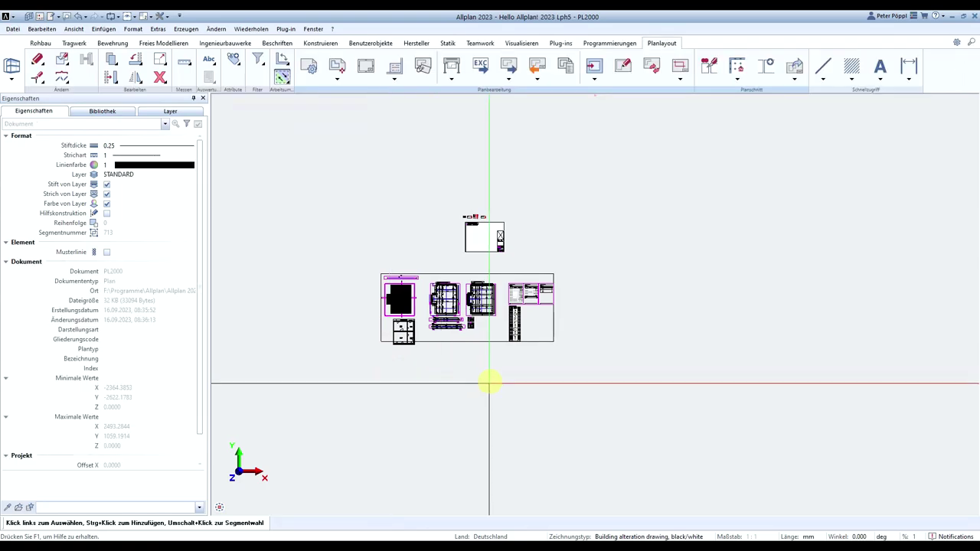
Move the floor slab reinforcement plan element sideways, clear of the basement floor plan.
scroll(382, 350, up, 2)
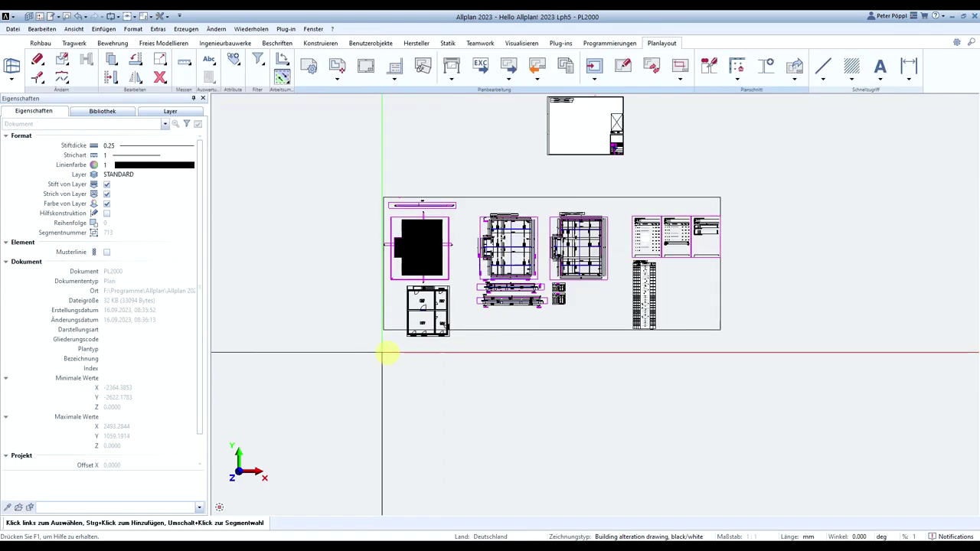
key(ctrl+m)
click(481, 315)
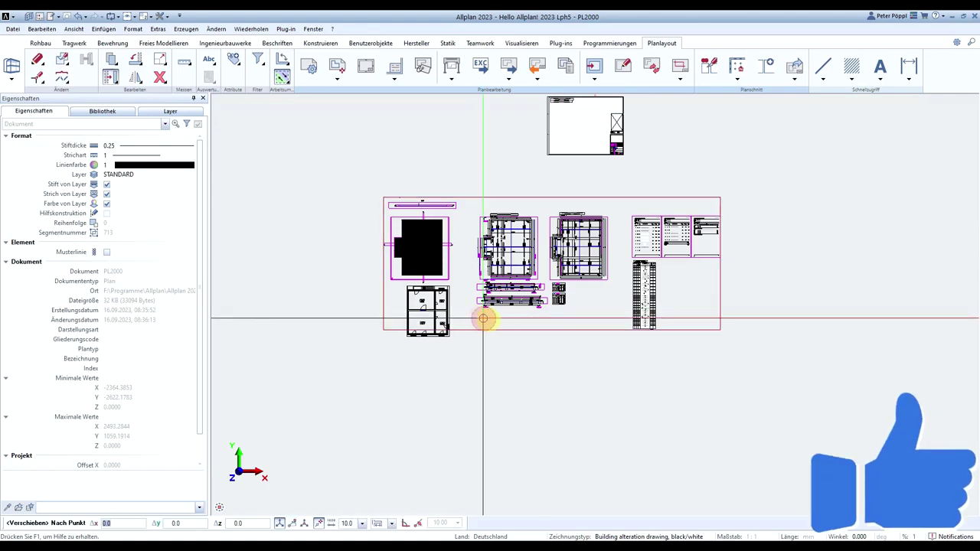
click(694, 343)
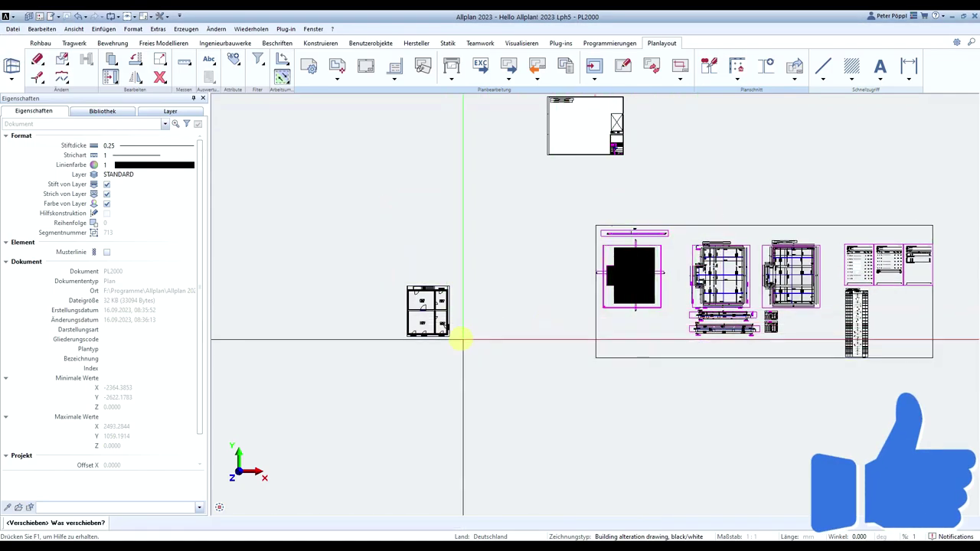
Inspect the separated basement floor plan up close and undo the move of the reinforcement plan element.
scroll(435, 322, up, 3)
scroll(435, 321, up, 3)
scroll(405, 295, up, 2)
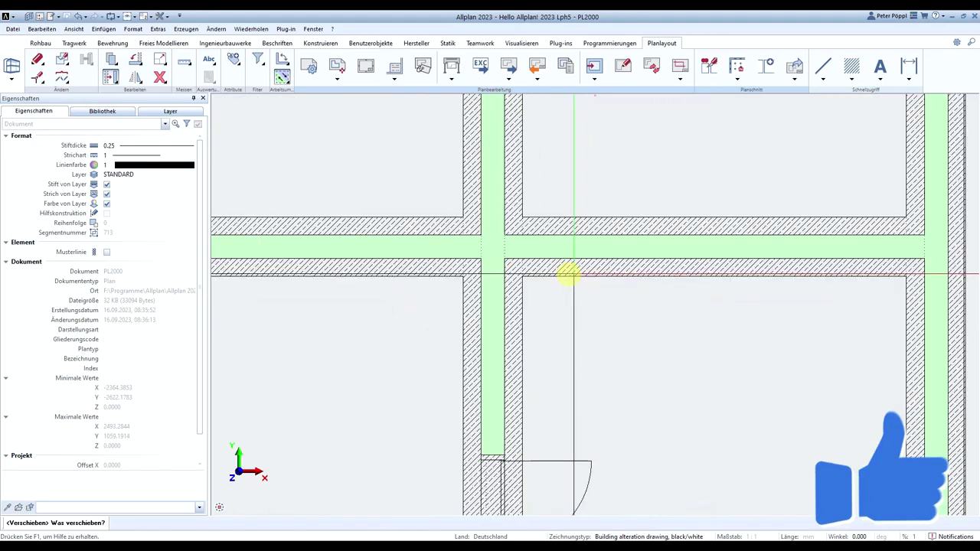
scroll(569, 273, down, 2)
scroll(419, 273, down, 2)
scroll(360, 268, down, 4)
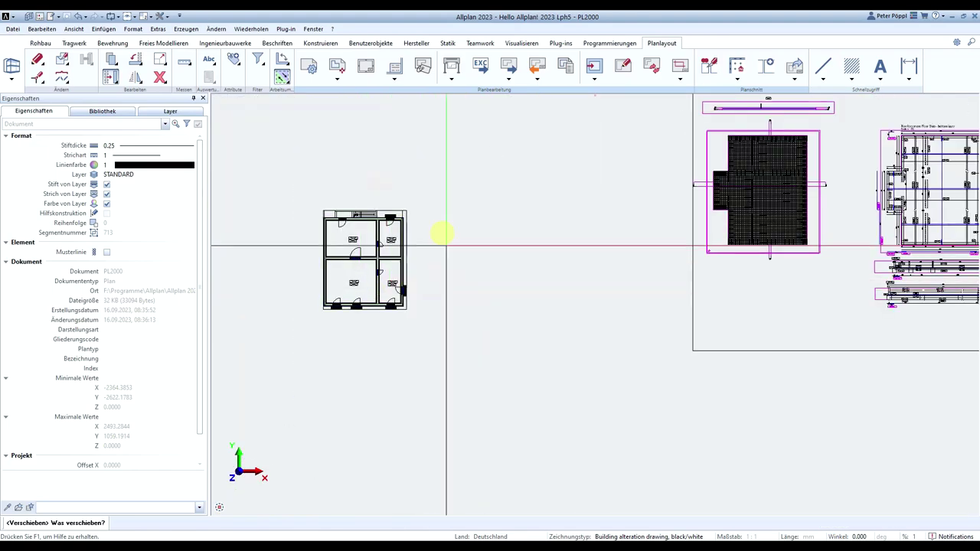
scroll(376, 261, down, 1)
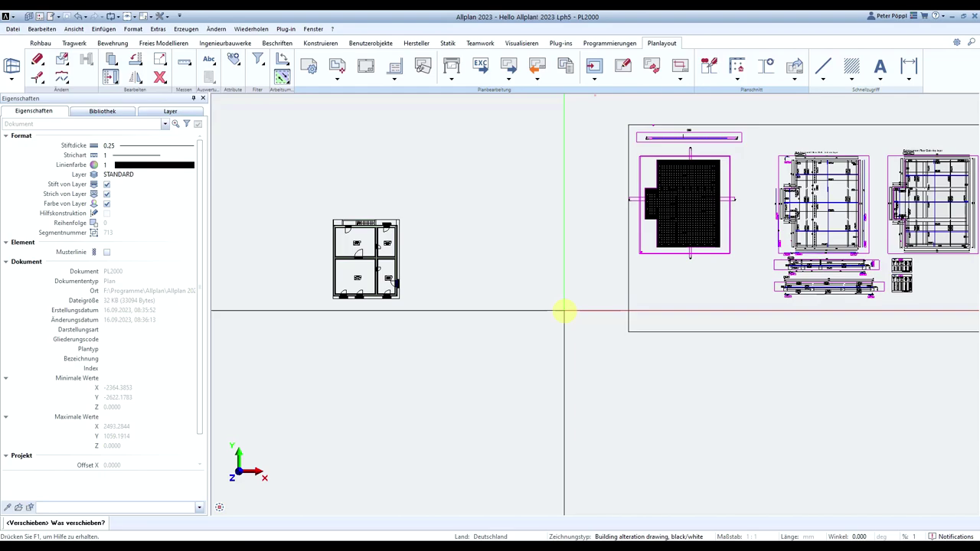
click(564, 312)
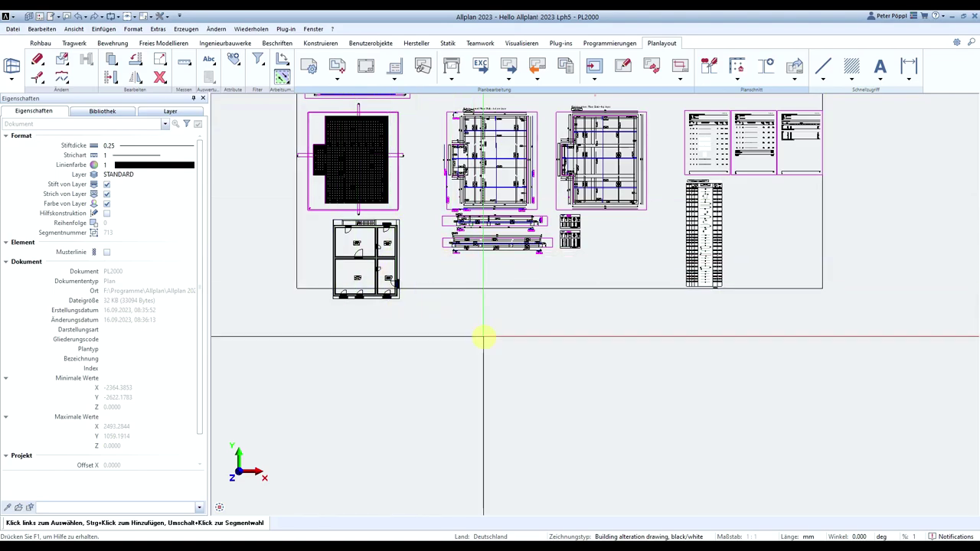
Review the plan element properties of reinforcement file 2011 Floor Slab and close them without applying anything.
scroll(483, 337, down, 2)
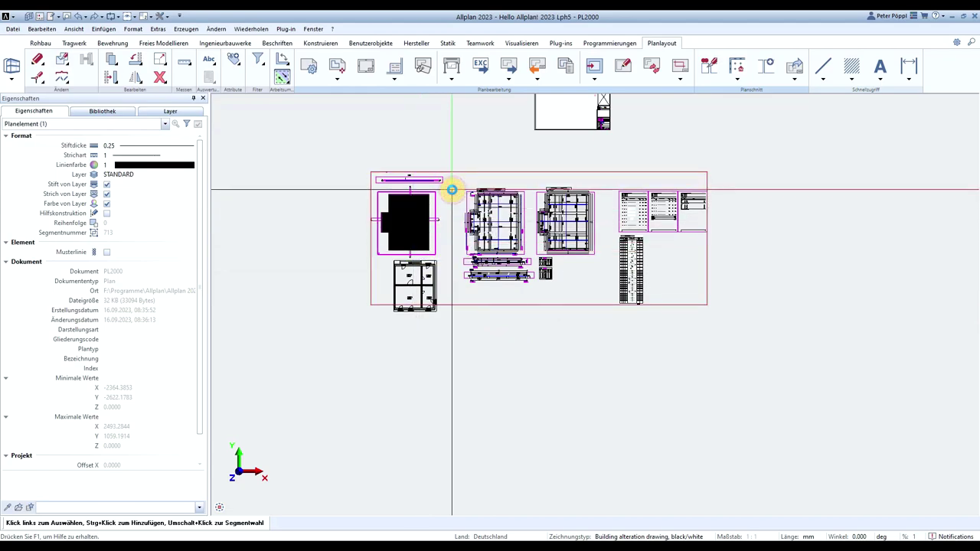
key(Escape)
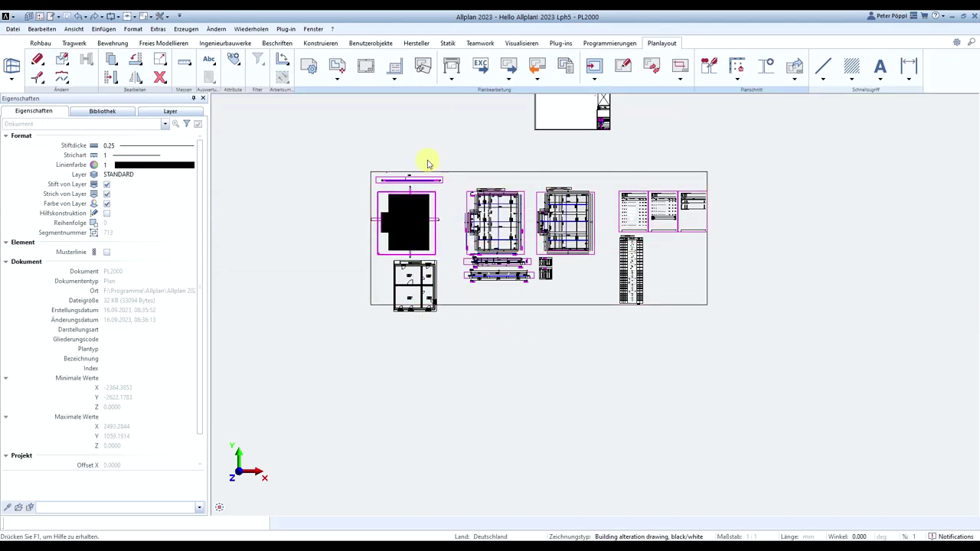
double_click(427, 163)
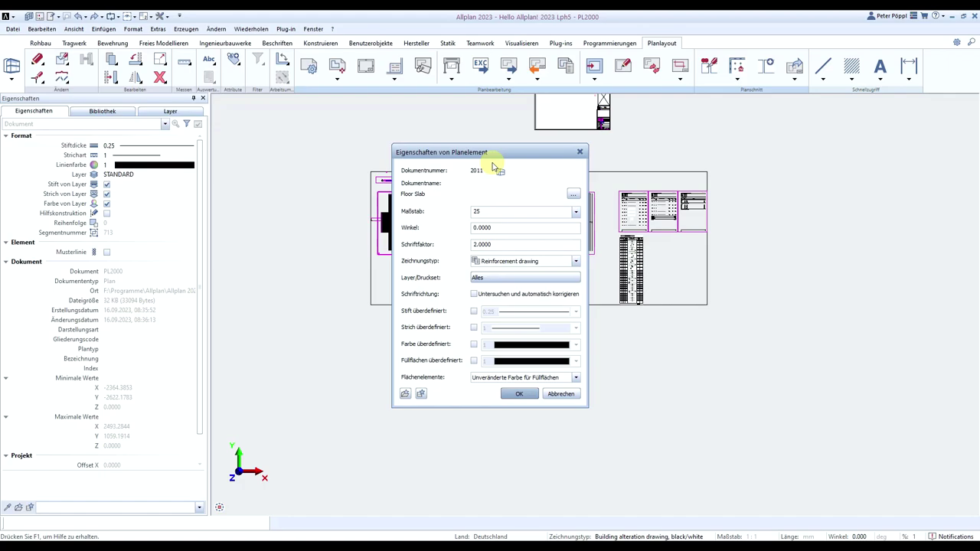
click(561, 394)
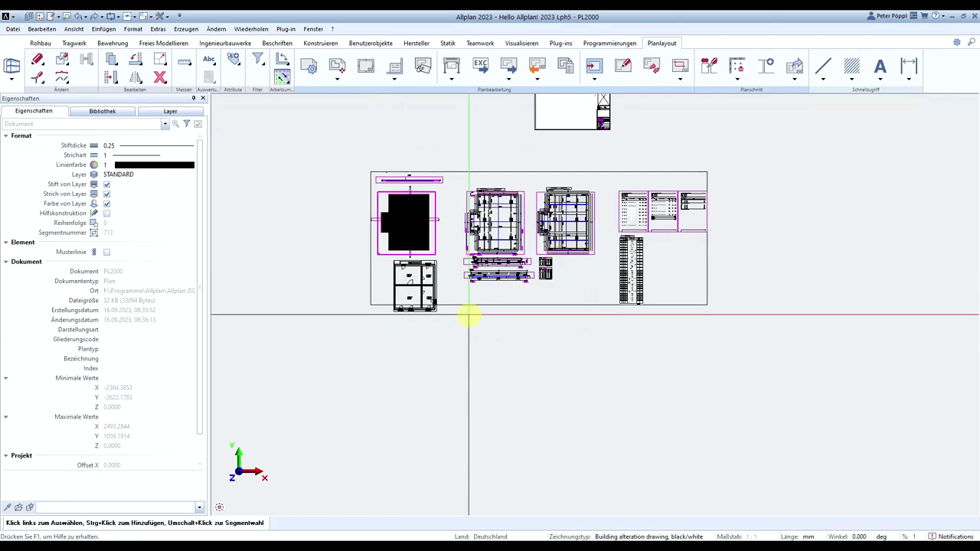
Start a plan window (Planfenster) from already placed plan elements and select all the plan elements below the page.
click(680, 78)
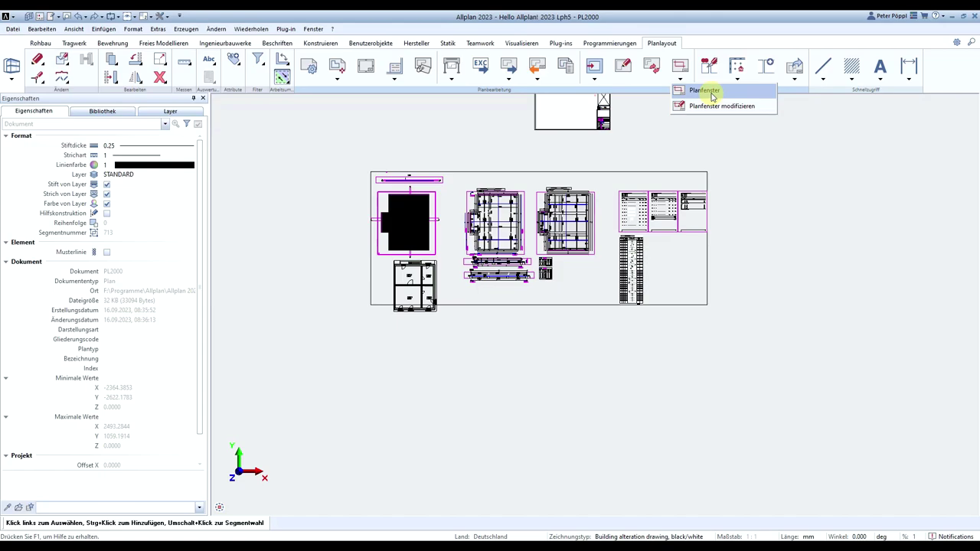
click(704, 91)
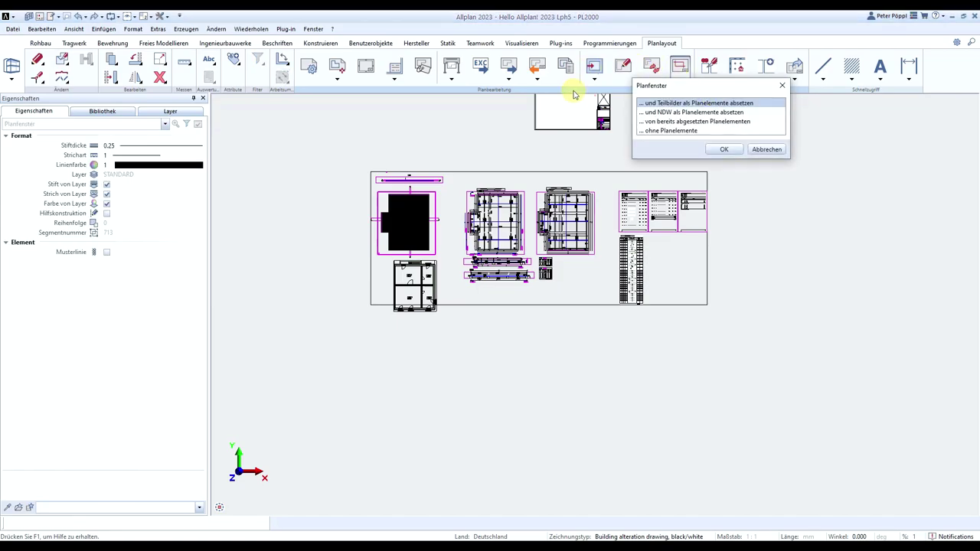
click(677, 122)
click(723, 148)
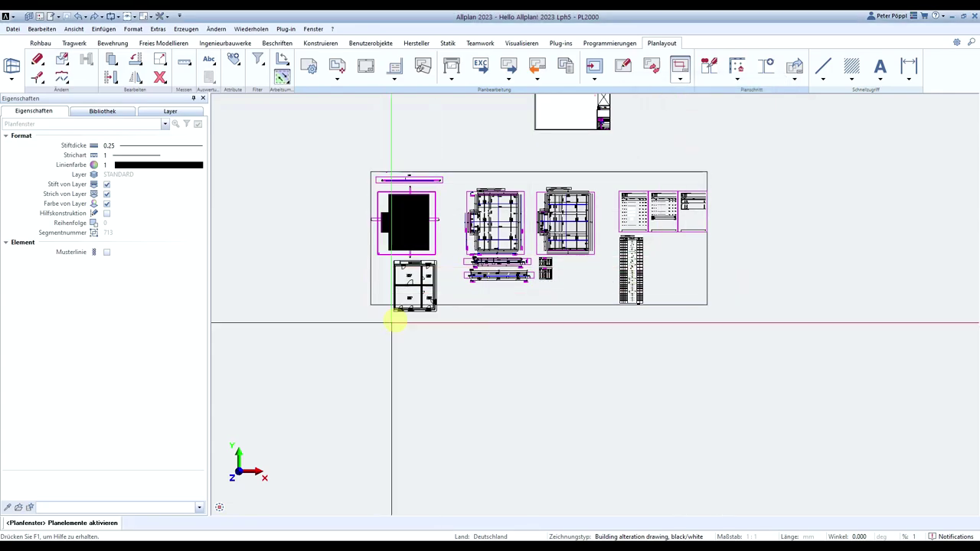
scroll(480, 158, down, 3)
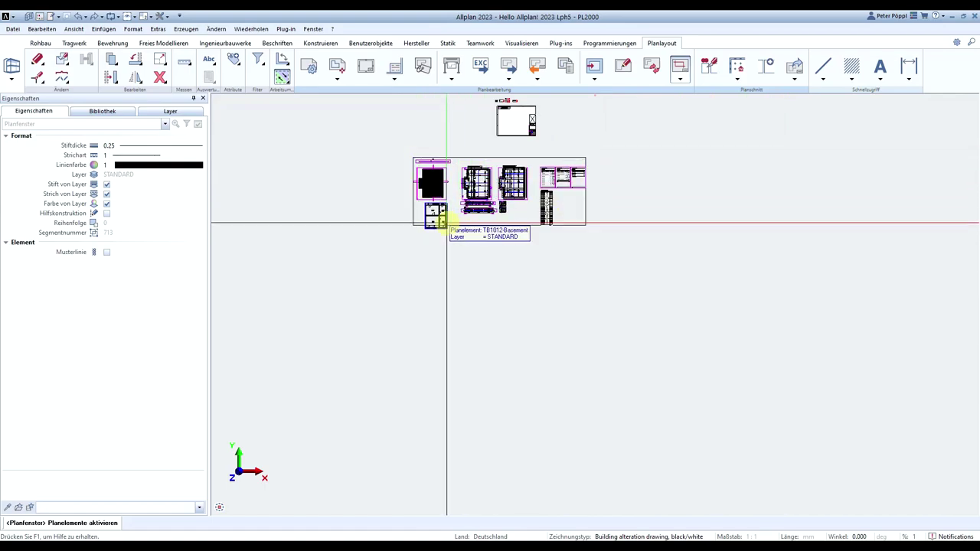
click(820, 385)
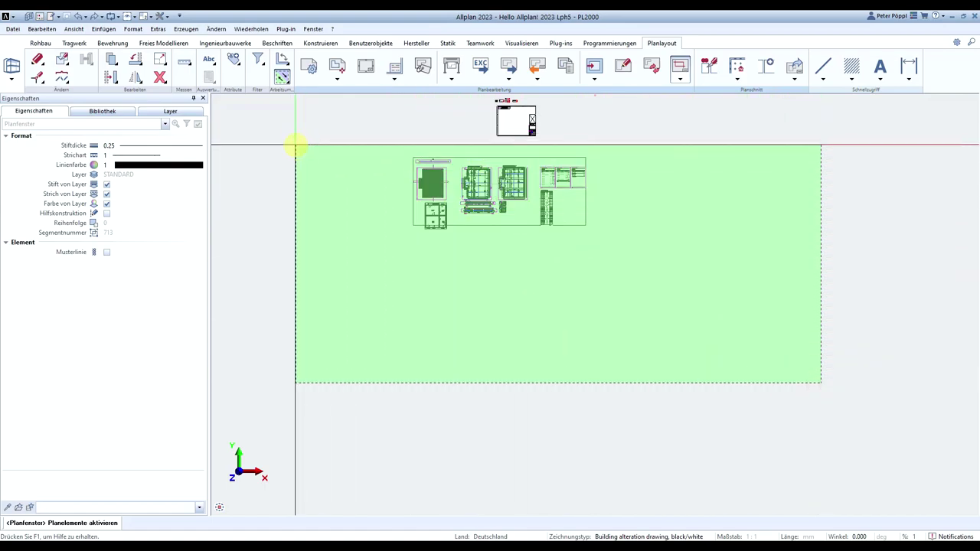
click(297, 145)
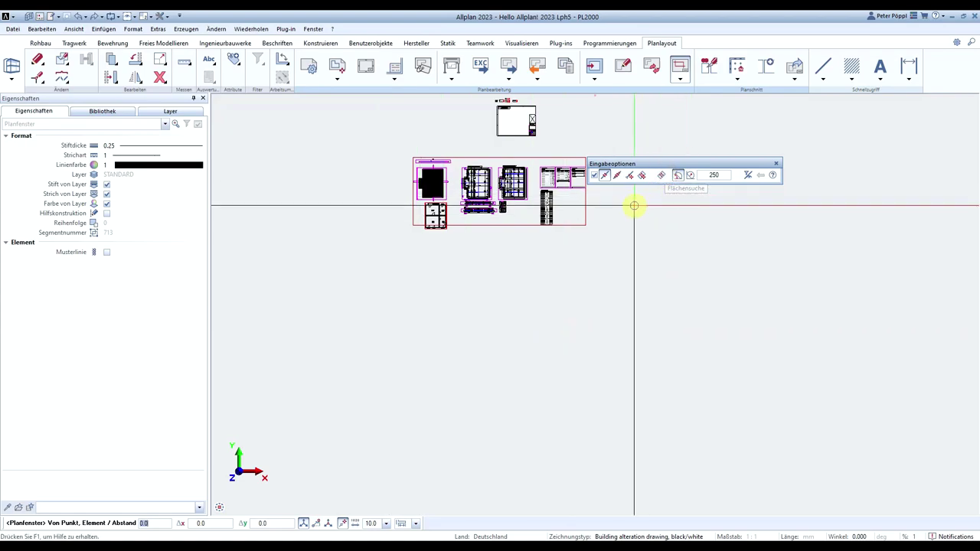
Outline the plan window around the selected plan elements, starting just outside the upper-left corner of the reinforcement drawing.
scroll(429, 157, up, 5)
scroll(396, 153, up, 5)
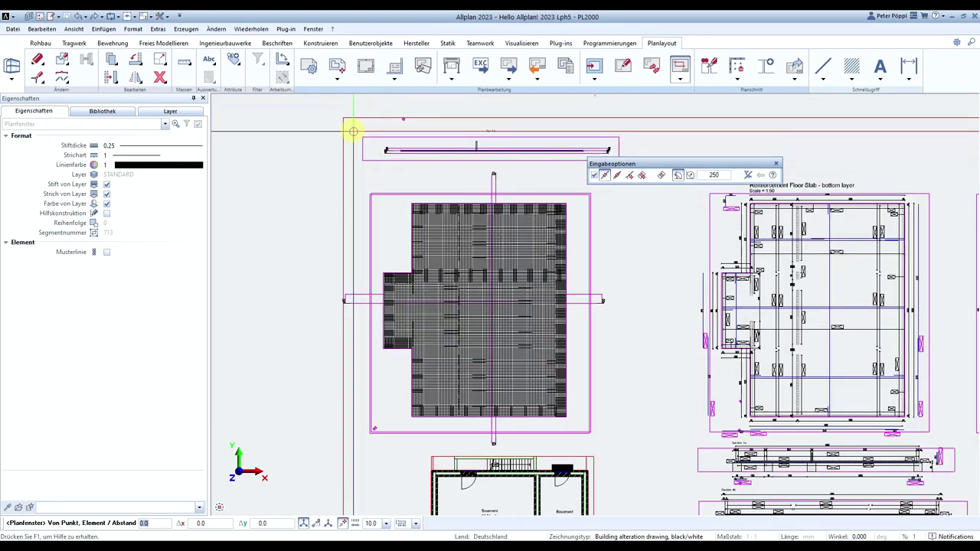
click(334, 113)
scroll(332, 104, down, 1)
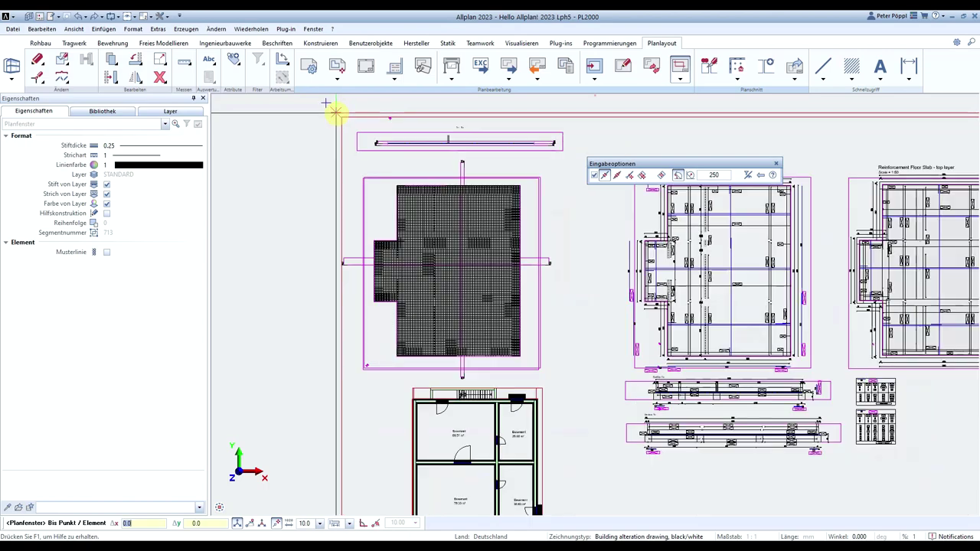
scroll(416, 182, down, 3)
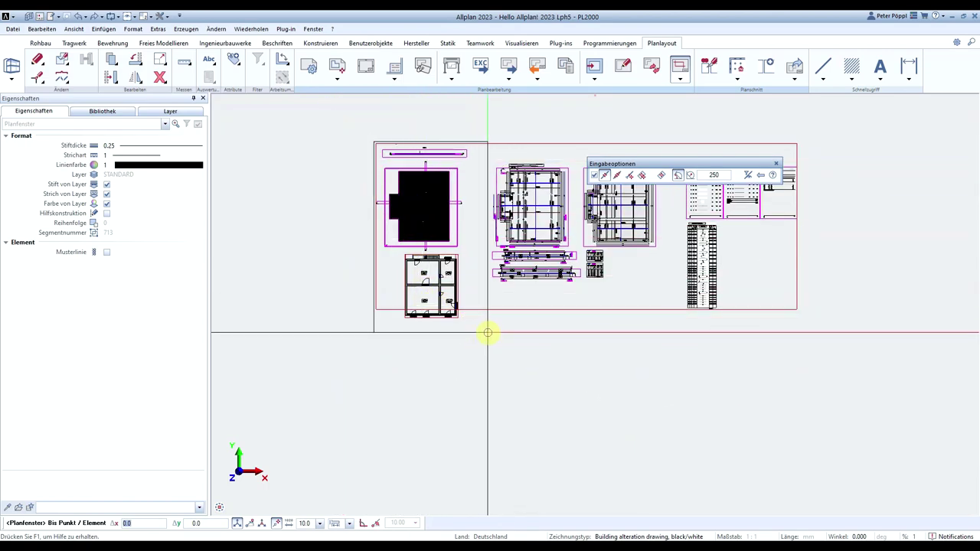